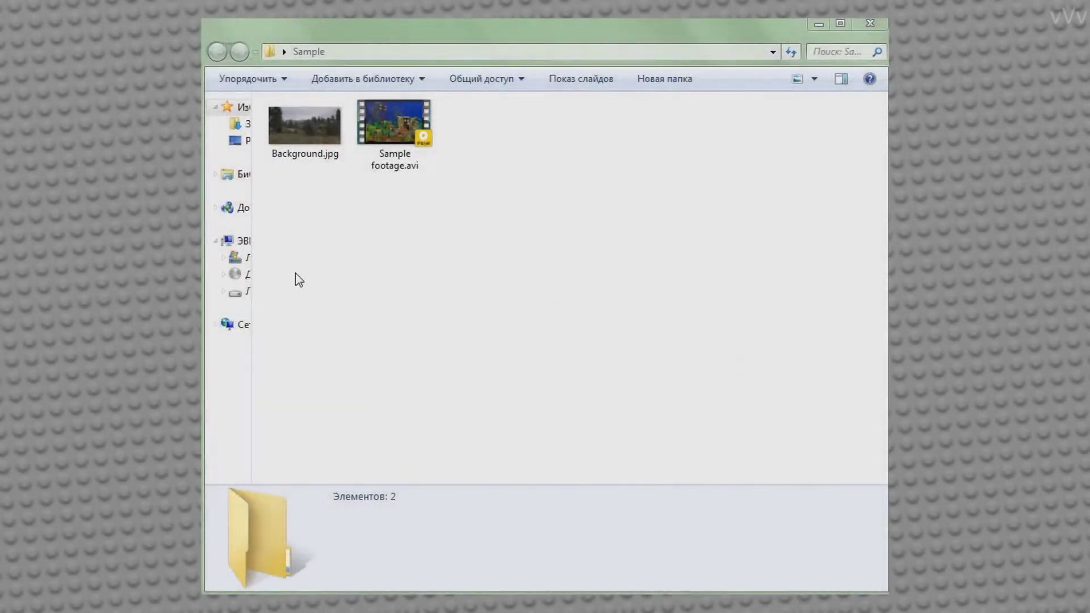
# Inspect the details of Sample footage.avi and Background.jpg in the Sample folder.
pyautogui.click(386, 121)
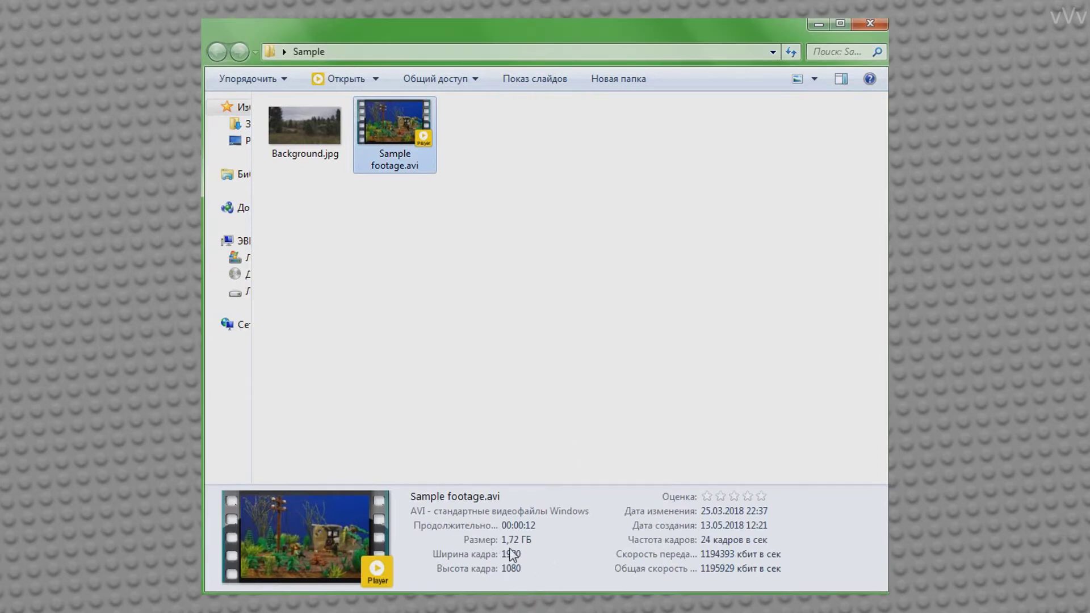
pyautogui.click(316, 153)
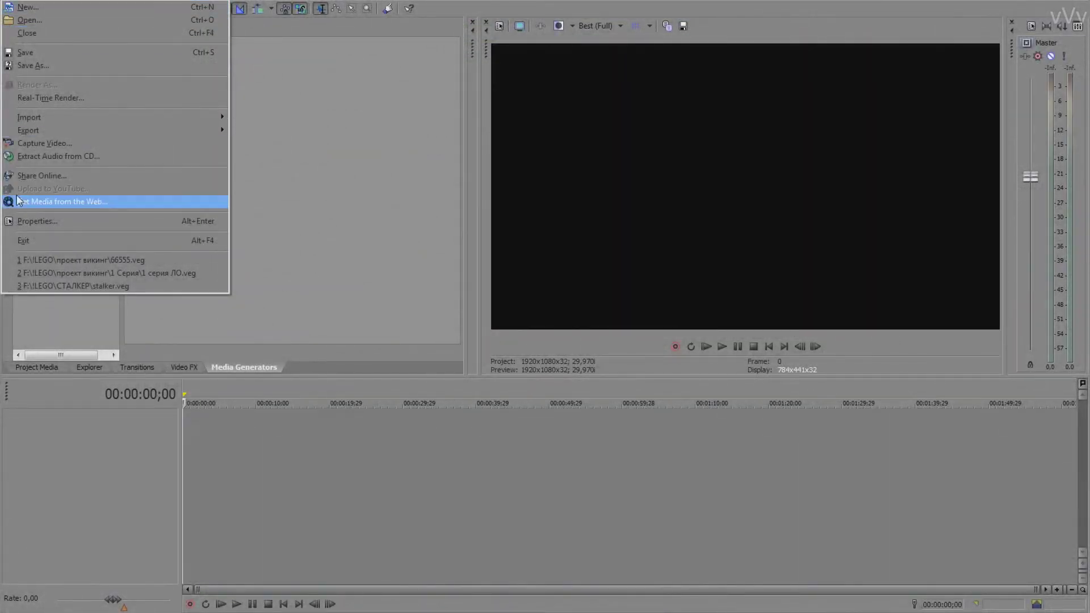
pyautogui.click(33, 221)
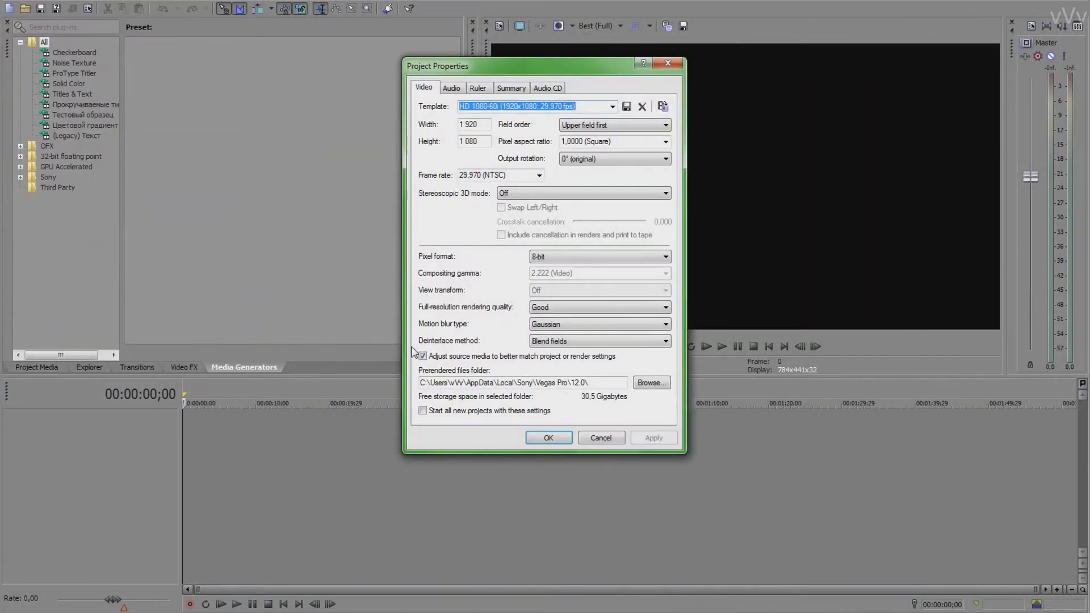
# Set field order None, 32-bit floating point (video levels), Best quality and 24 fps Film, and apply.
pyautogui.click(612, 126)
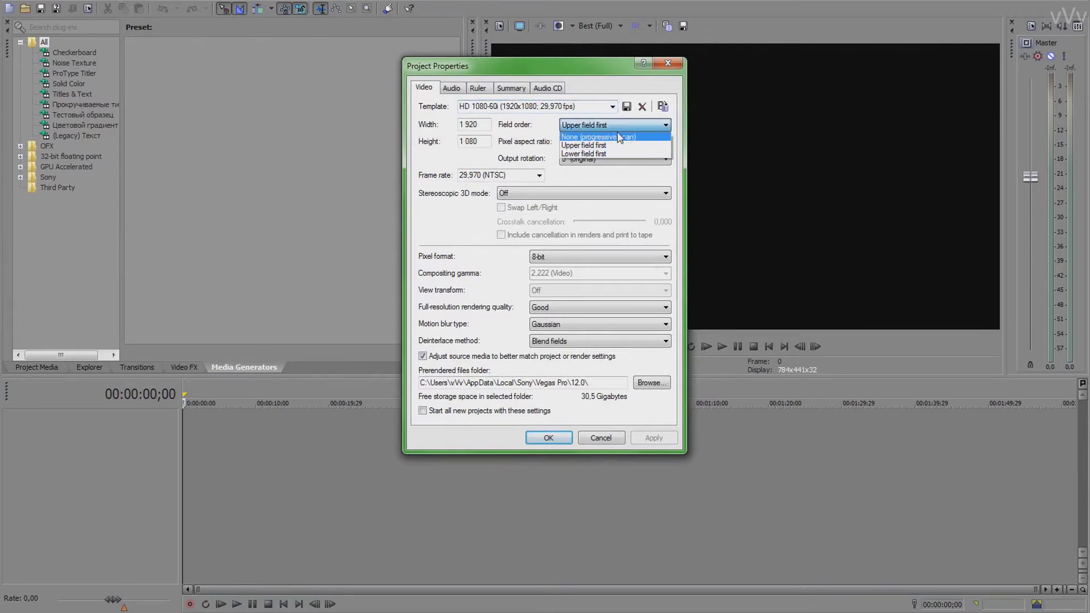
pyautogui.click(619, 137)
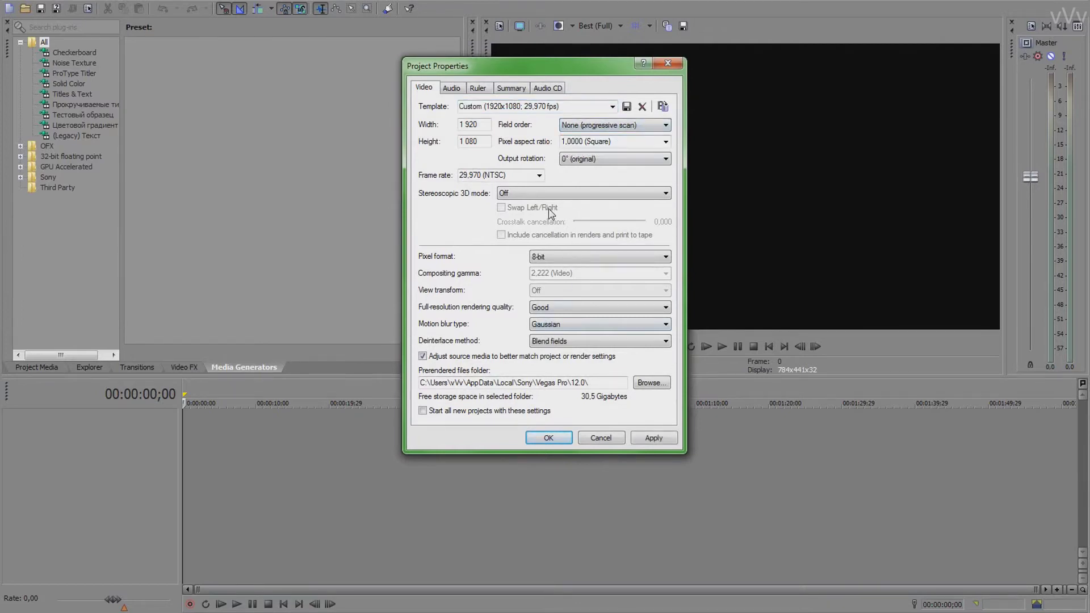
pyautogui.click(554, 256)
pyautogui.click(563, 278)
pyautogui.click(551, 307)
pyautogui.click(550, 345)
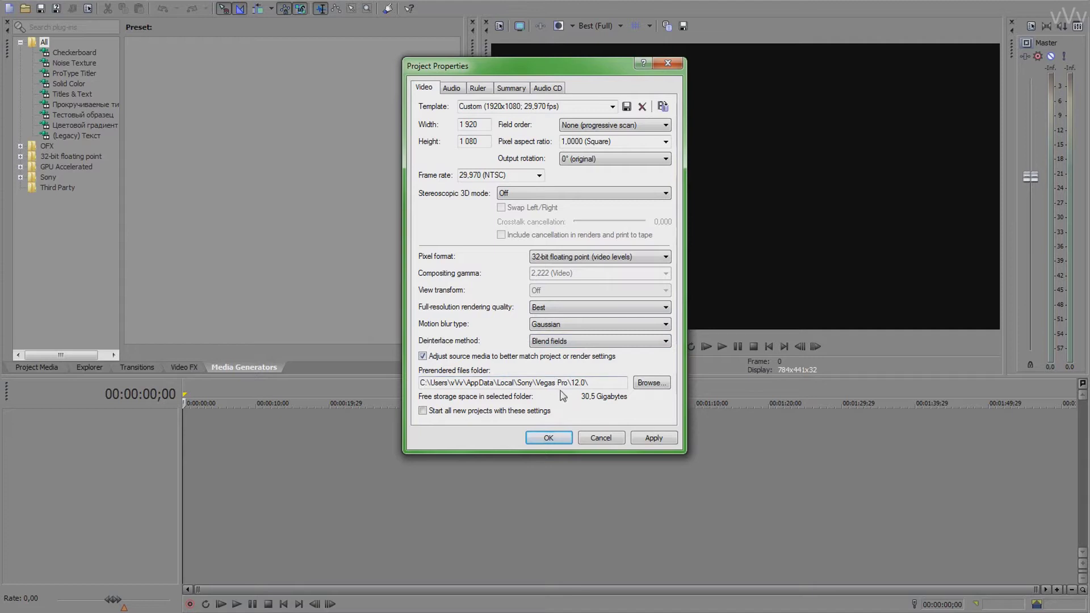
pyautogui.click(539, 176)
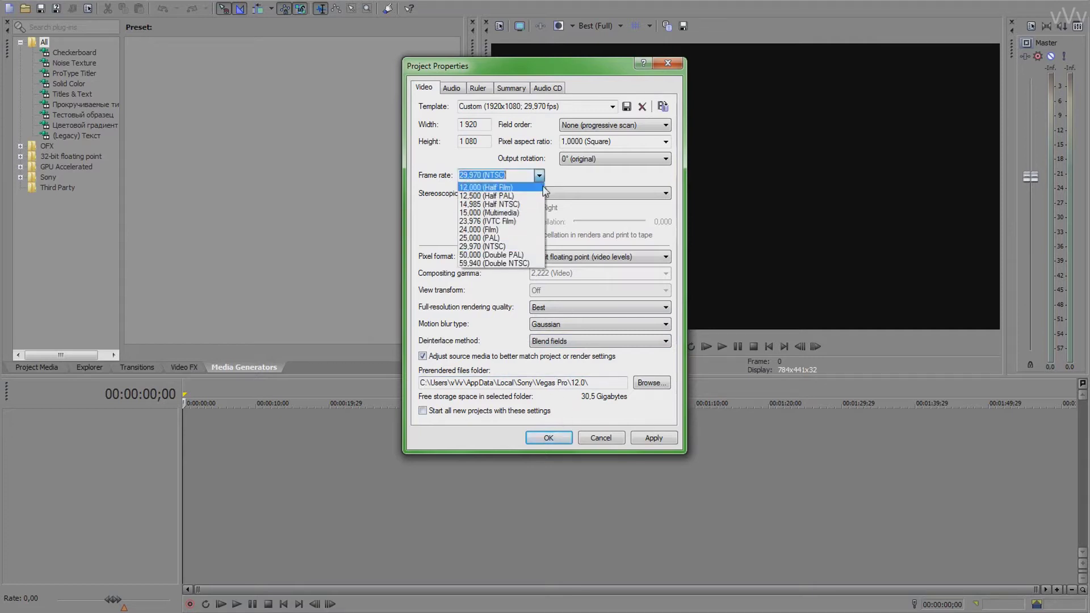
pyautogui.click(479, 229)
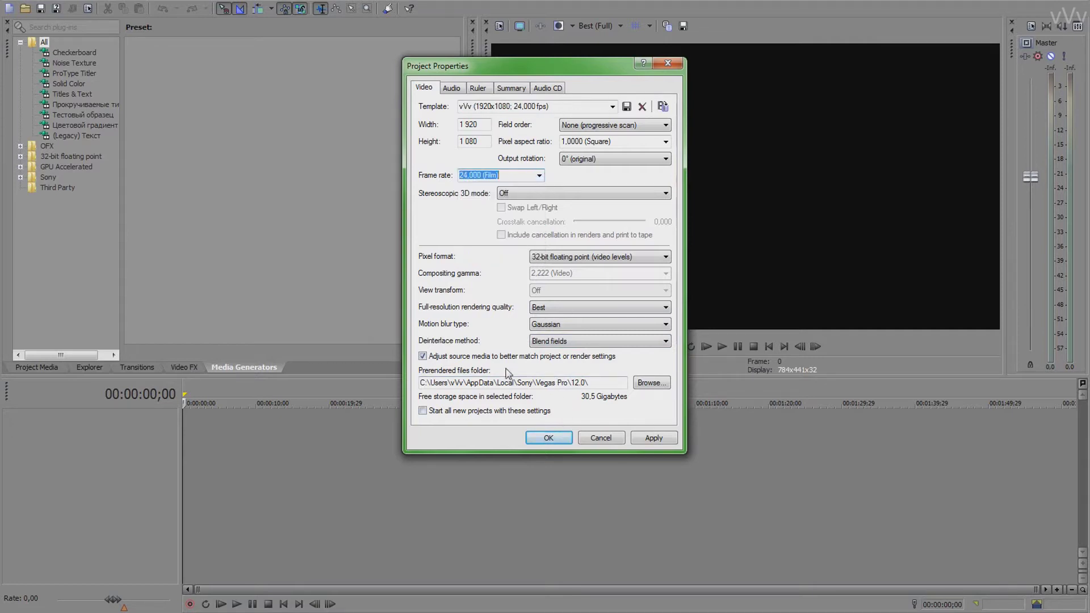
pyautogui.click(647, 444)
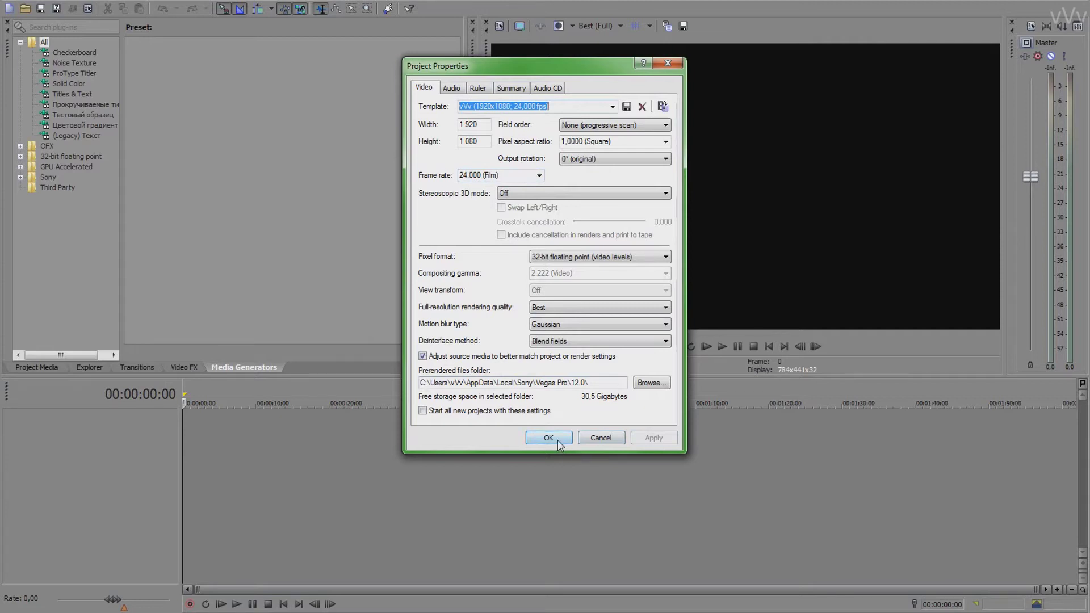
pyautogui.click(554, 439)
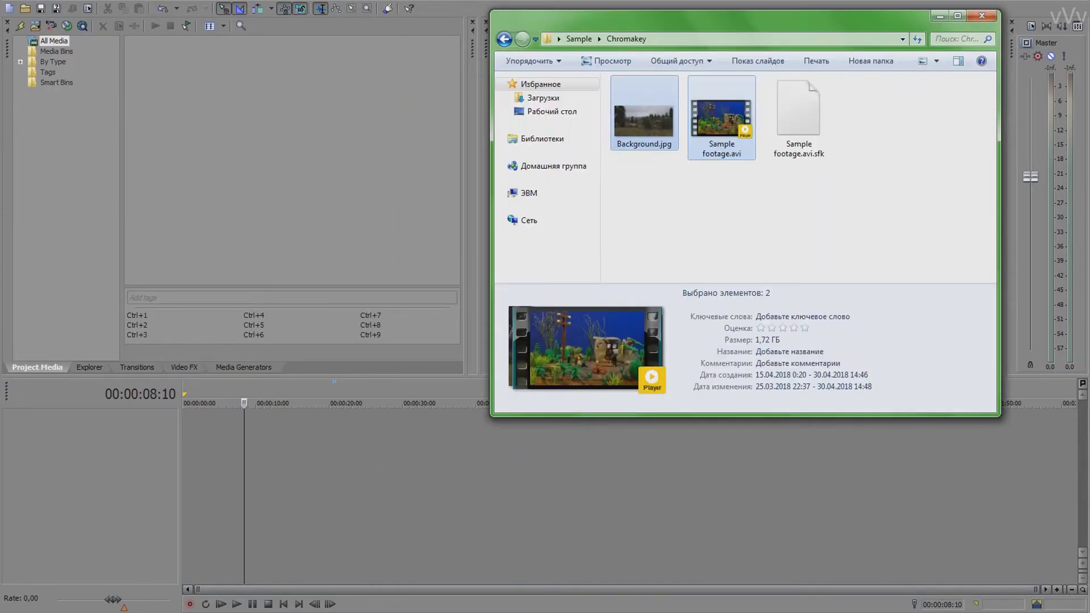
# Import Sample footage.avi and Background.jpg into Project Media and place both on the timeline.
pyautogui.moveTo(638, 113); pyautogui.dragTo(202, 122)
pyautogui.click(214, 222)
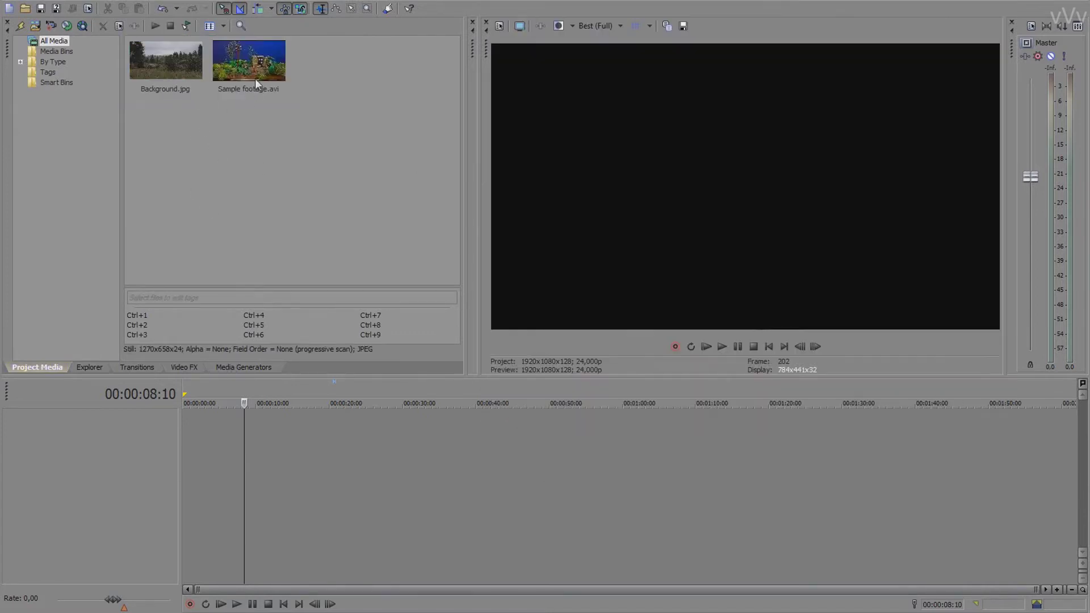
pyautogui.click(240, 70)
pyautogui.moveTo(176, 452); pyautogui.dragTo(182, 452)
pyautogui.moveTo(201, 80); pyautogui.dragTo(226, 403)
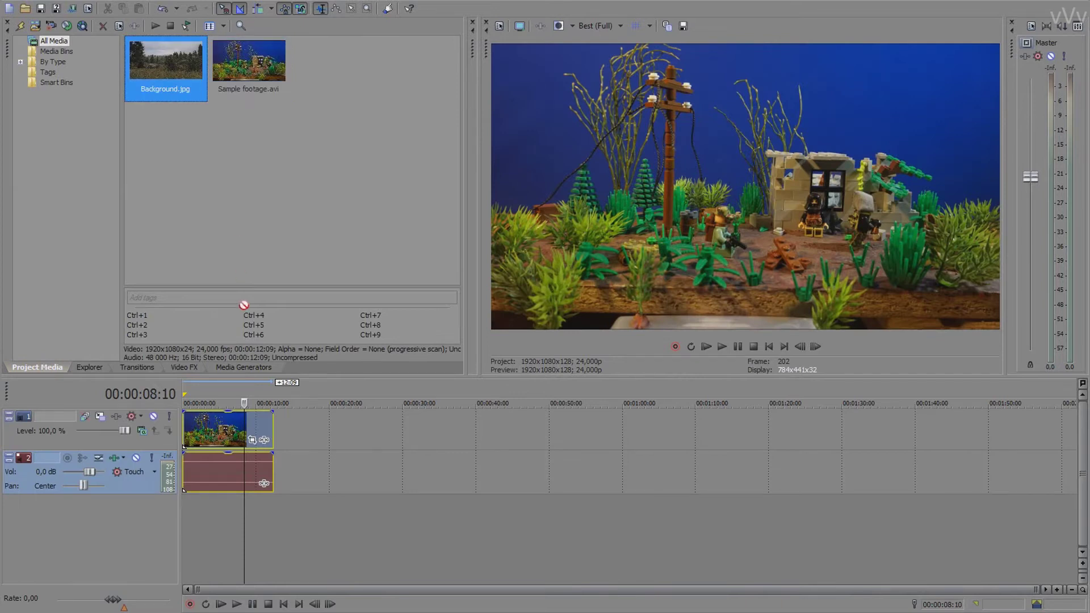
# Stretch the background to the footage length, move the Lego track above it, and mute the background.
pyautogui.moveTo(224, 427); pyautogui.dragTo(272, 423)
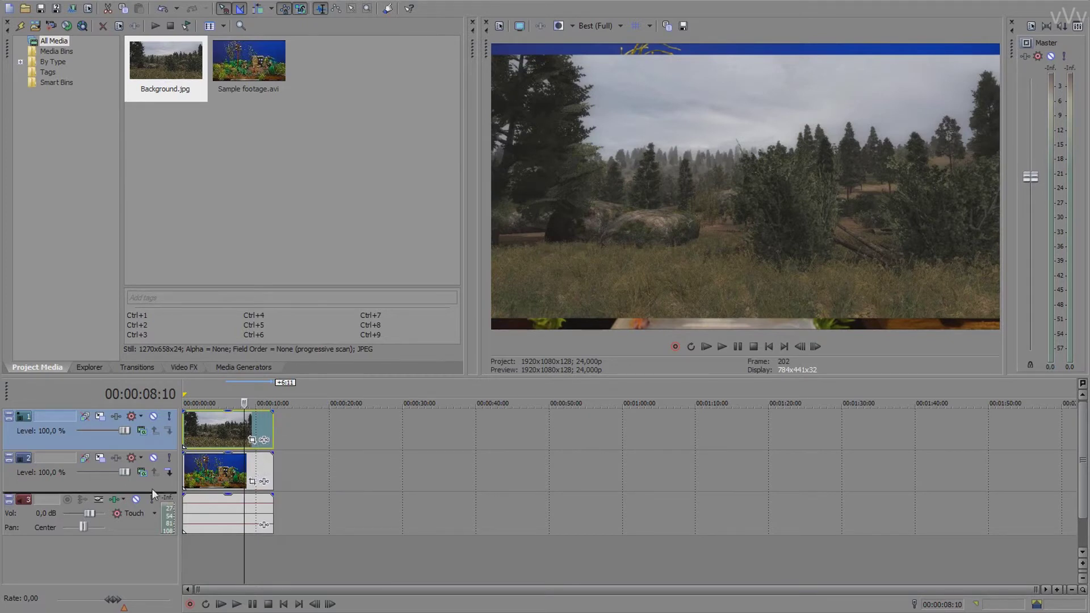
pyautogui.moveTo(151, 485); pyautogui.dragTo(106, 434)
pyautogui.click(153, 458)
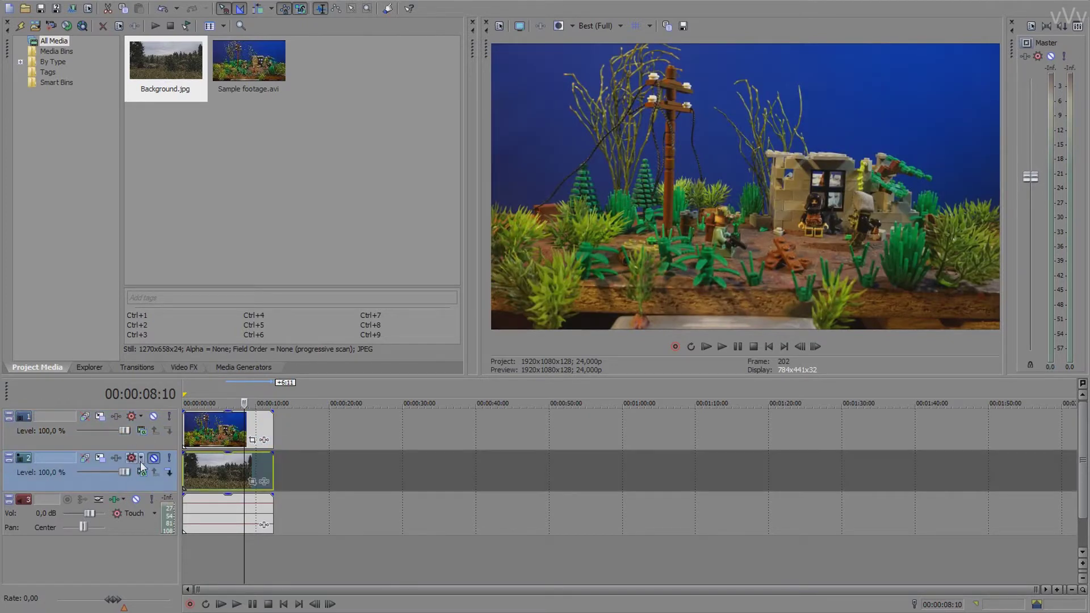
pyautogui.click(233, 367)
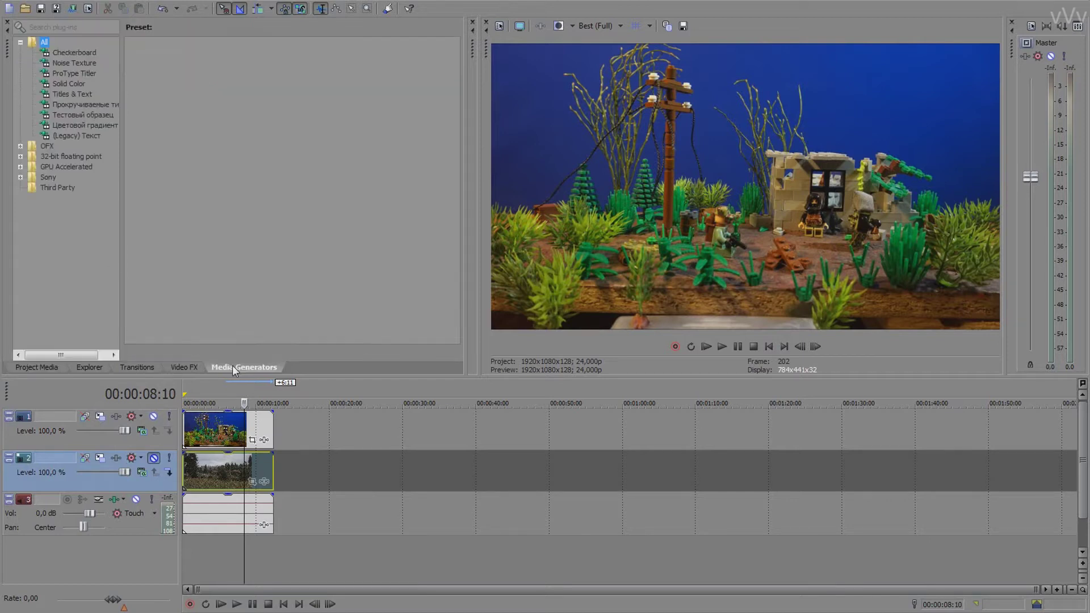
# Add a white Solid Color clip on a track below the Lego footage, then open the footage's Pan/Crop.
pyautogui.click(68, 83)
pyautogui.moveTo(161, 71); pyautogui.dragTo(216, 419)
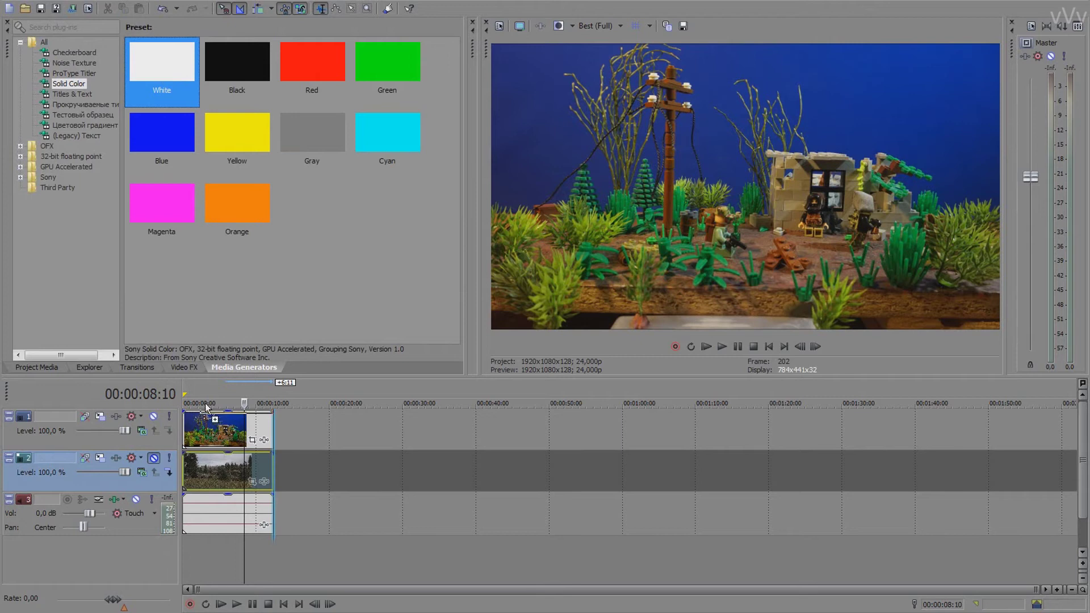
pyautogui.click(849, 191)
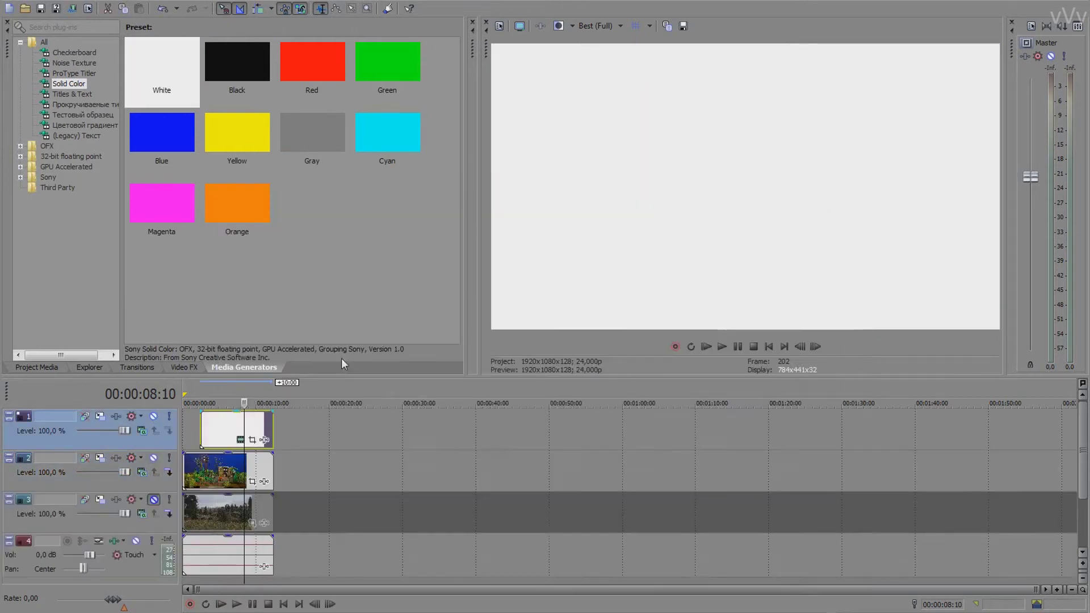
pyautogui.moveTo(226, 431); pyautogui.dragTo(165, 451)
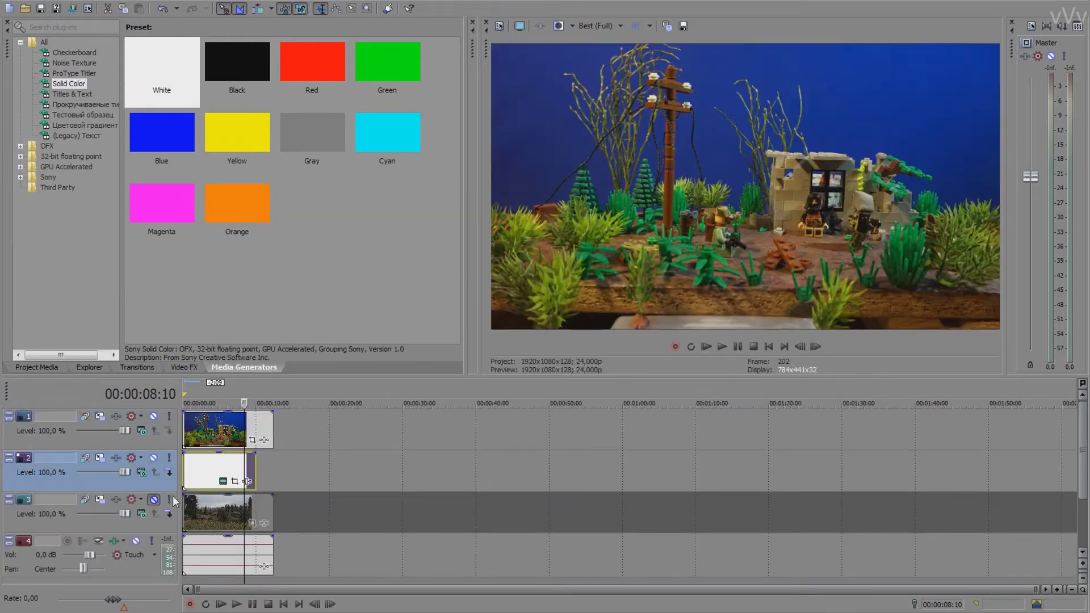
pyautogui.click(209, 431)
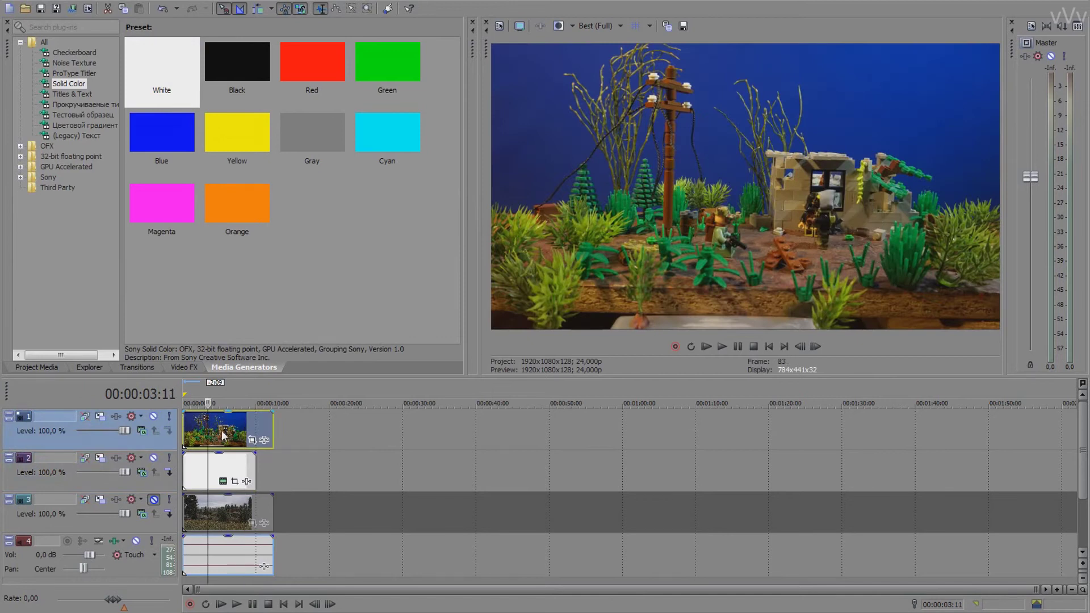
pyautogui.click(252, 440)
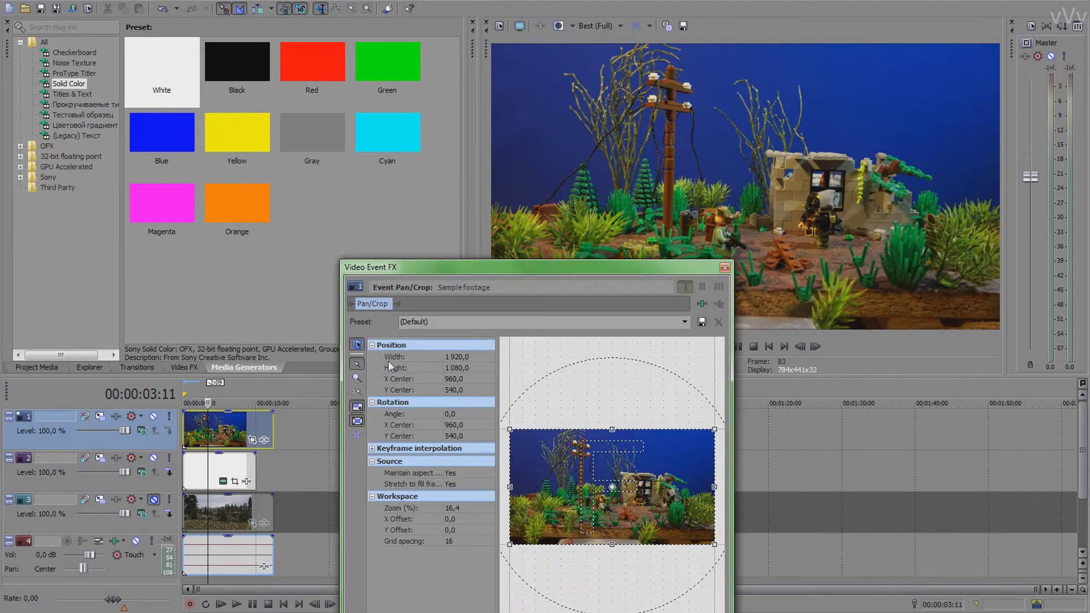
# Zoom the Lego footage's crop frame to about 1592.7 × 895.9, framed higher, and close Pan/Crop.
pyautogui.moveTo(510, 430); pyautogui.dragTo(515, 433)
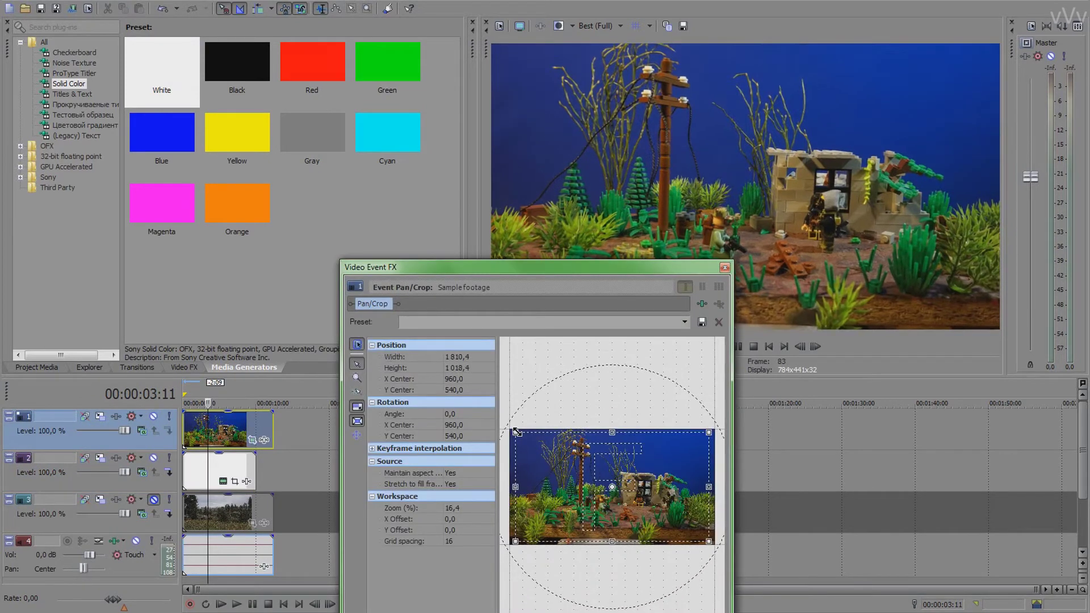
pyautogui.moveTo(582, 506); pyautogui.dragTo(580, 499)
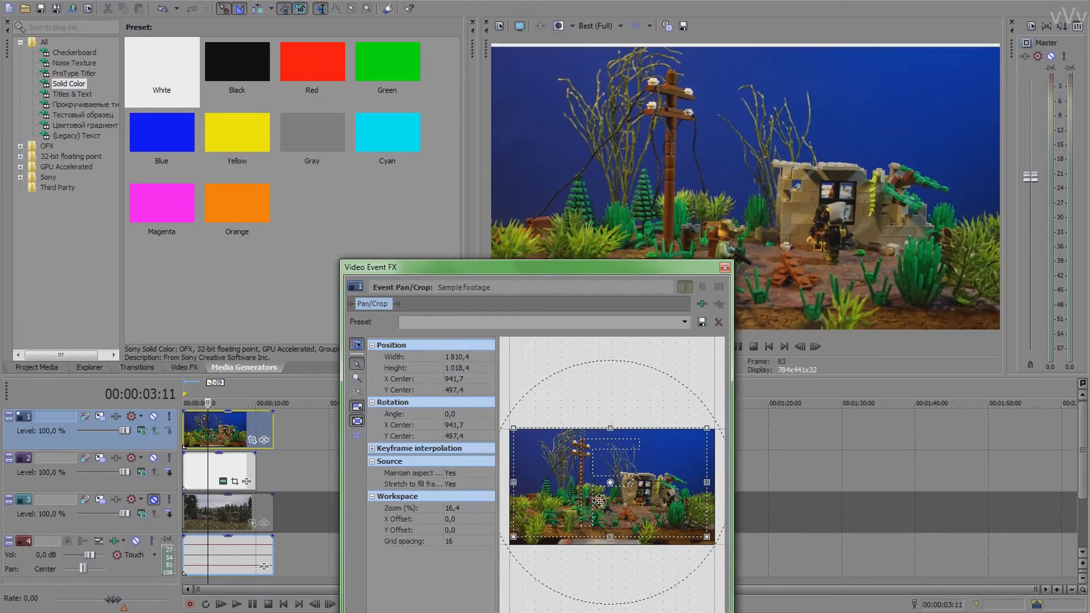
pyautogui.moveTo(514, 427); pyautogui.dragTo(518, 434)
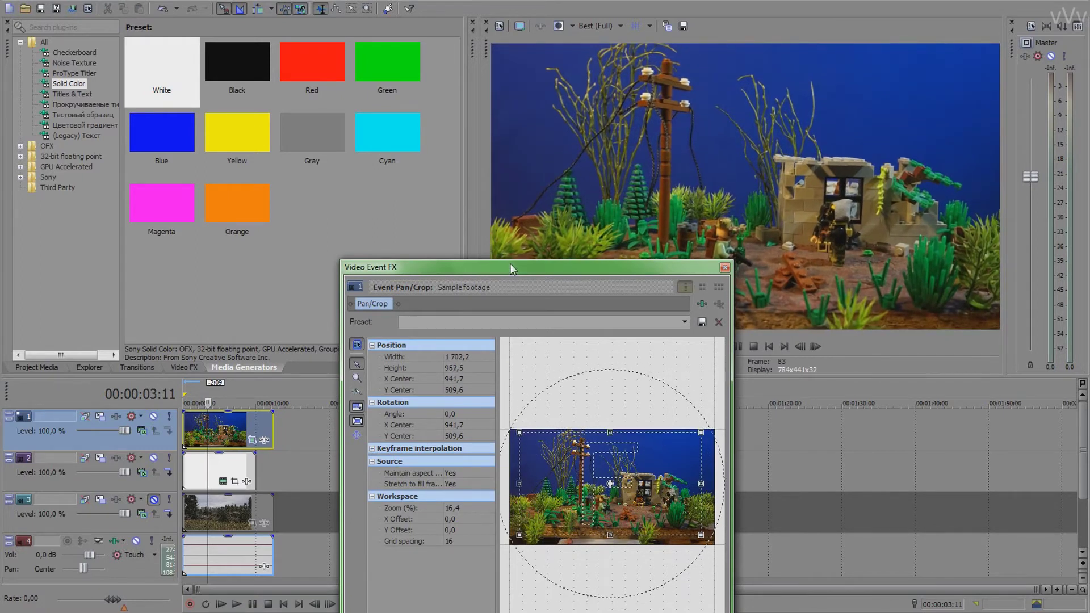
pyautogui.moveTo(514, 268); pyautogui.dragTo(232, 251)
pyautogui.moveTo(288, 415); pyautogui.dragTo(243, 412)
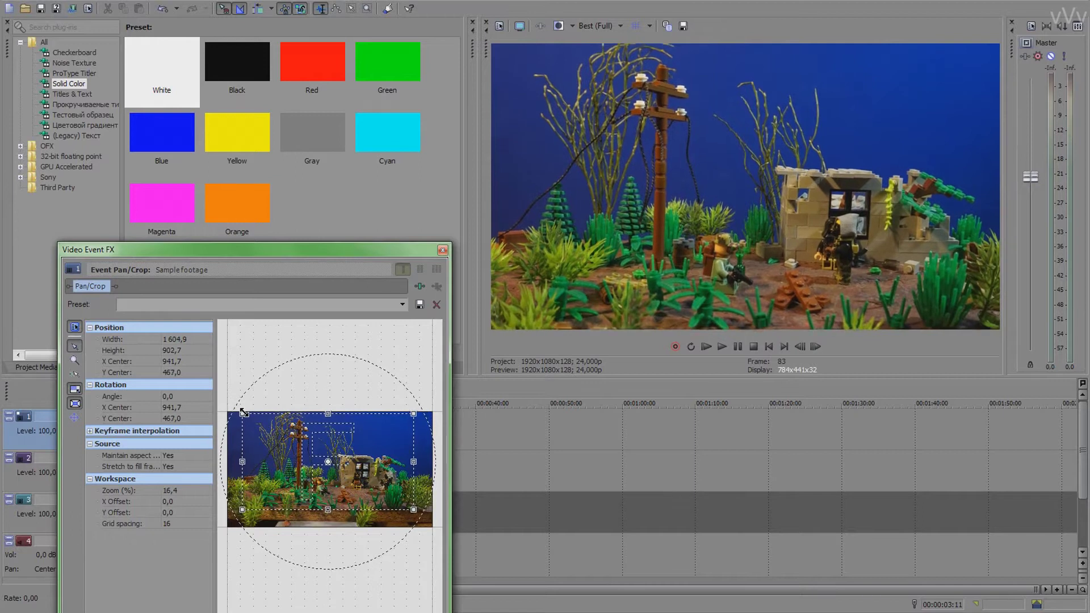
pyautogui.moveTo(243, 412); pyautogui.dragTo(246, 414)
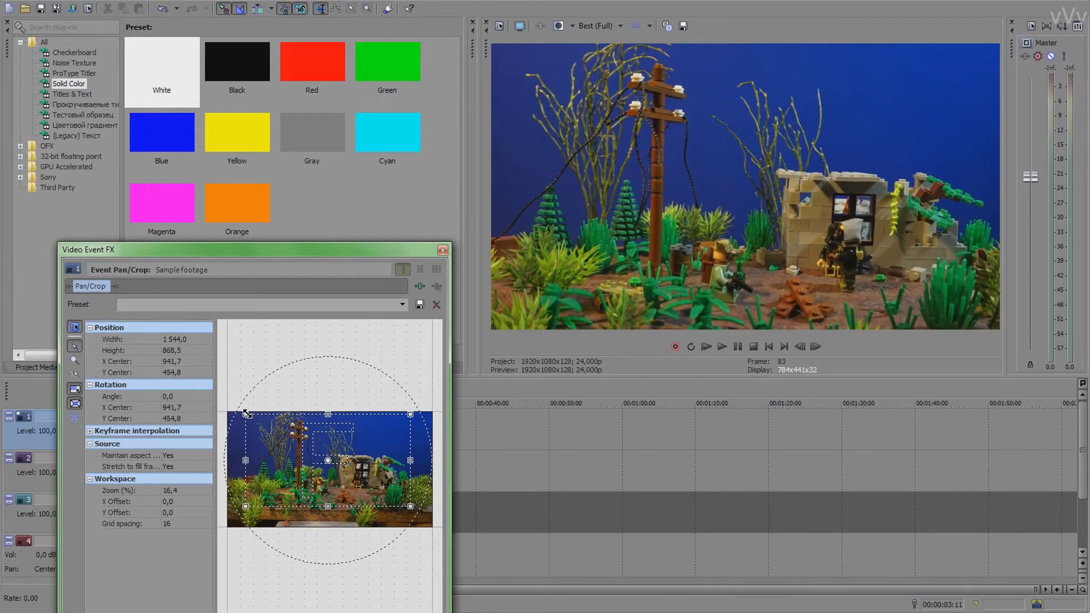
pyautogui.moveTo(246, 413); pyautogui.dragTo(250, 417)
pyautogui.rightClick(250, 417)
pyautogui.click(340, 398)
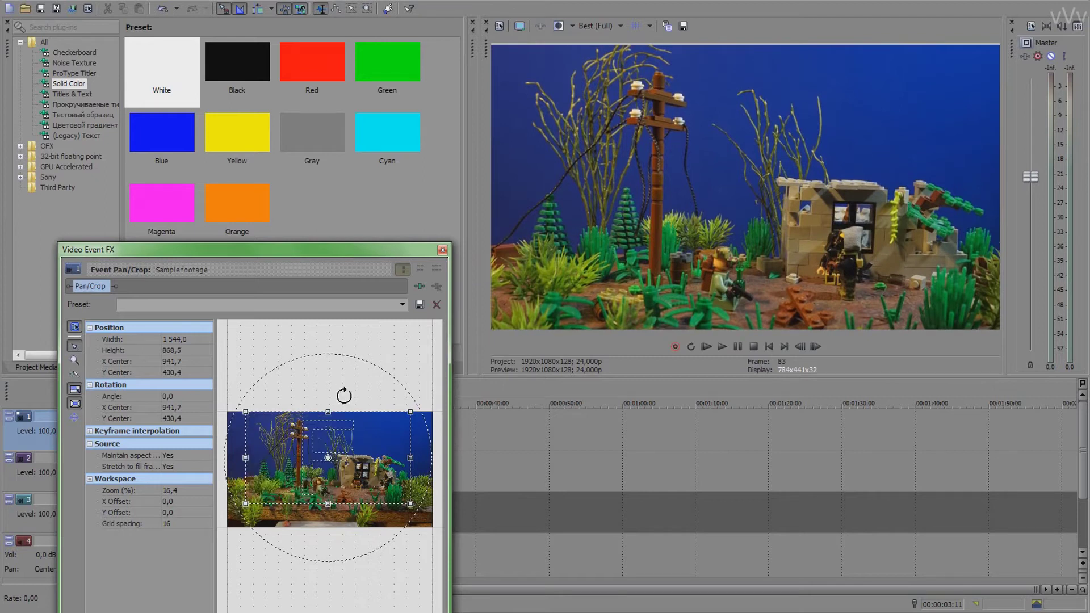
pyautogui.moveTo(245, 503); pyautogui.dragTo(245, 507)
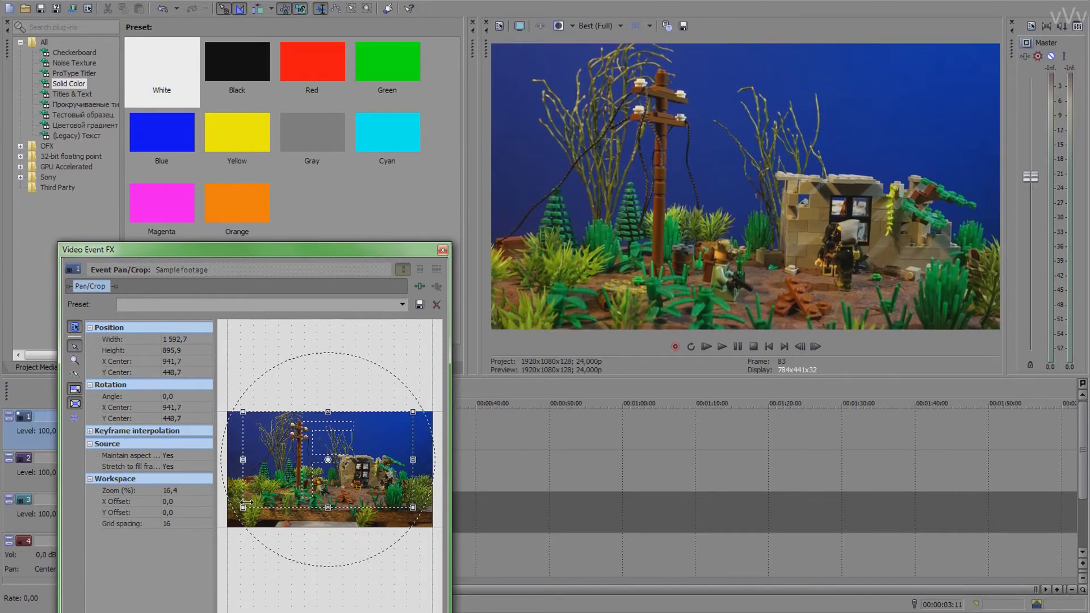
pyautogui.click(442, 250)
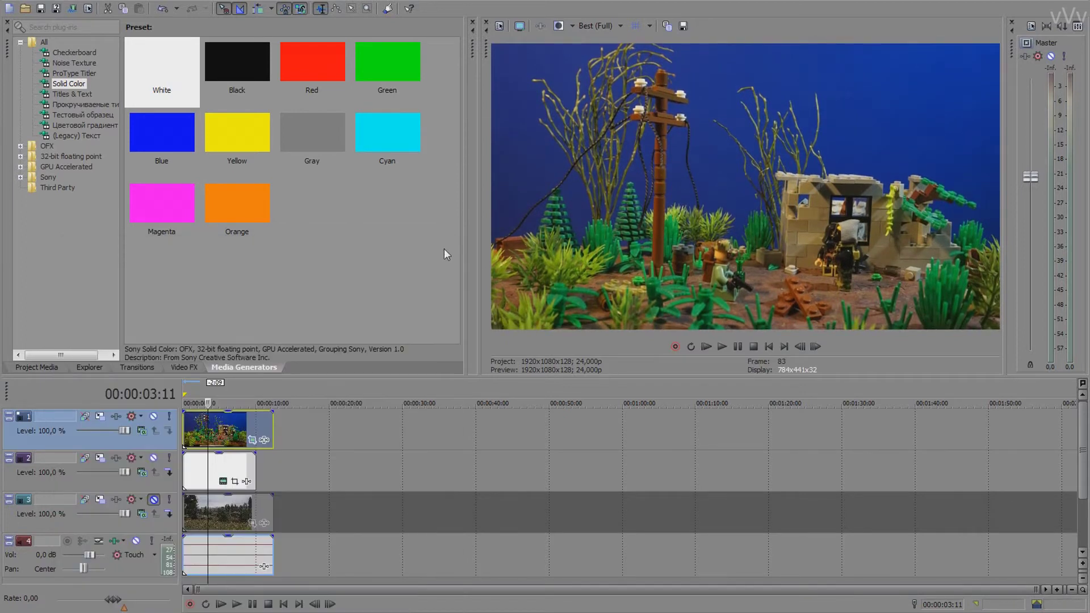
# Mute the white track and apply the default Chroma Keyer to the Lego clip.
pyautogui.click(154, 457)
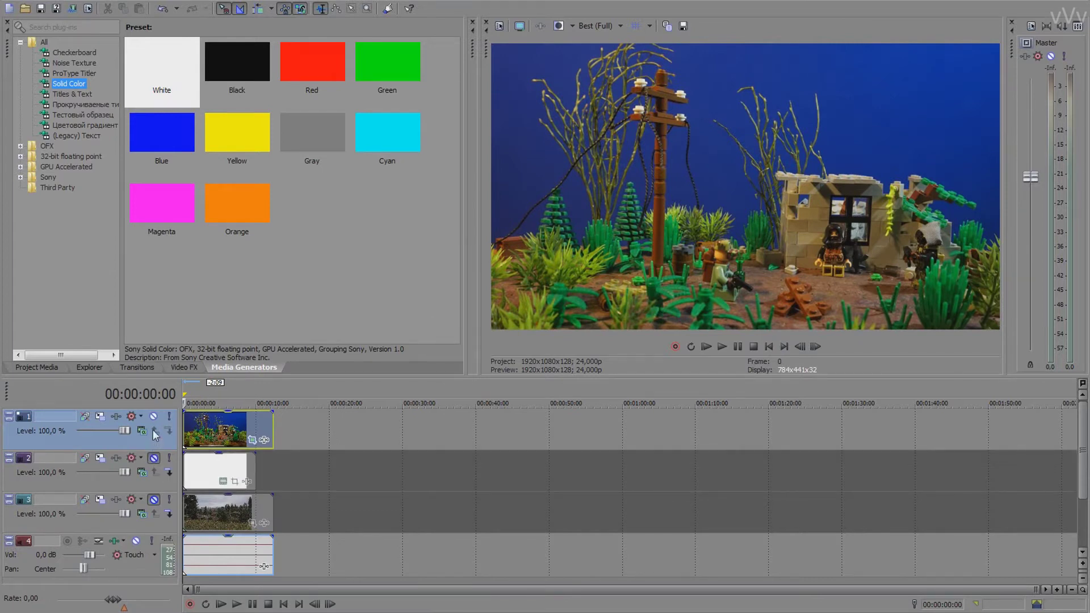
pyautogui.click(180, 368)
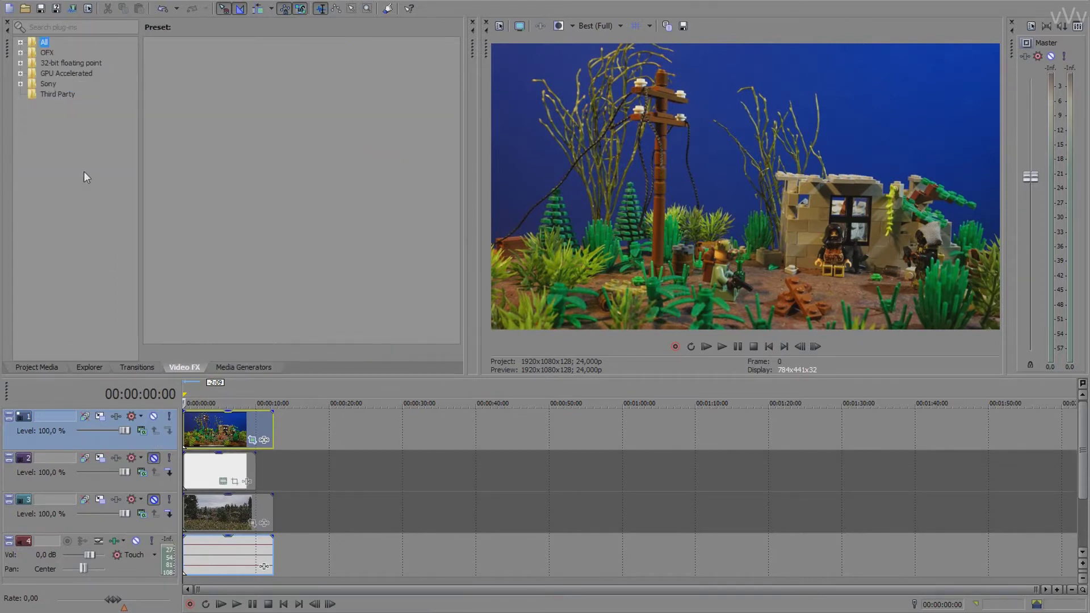
pyautogui.click(21, 43)
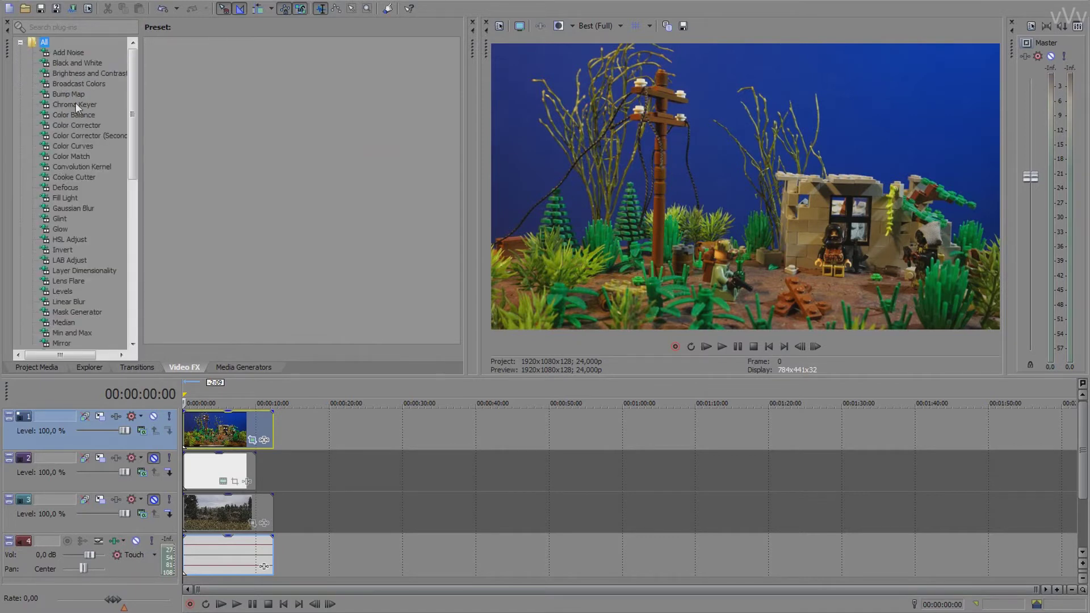
pyautogui.click(76, 104)
pyautogui.moveTo(180, 68); pyautogui.dragTo(223, 436)
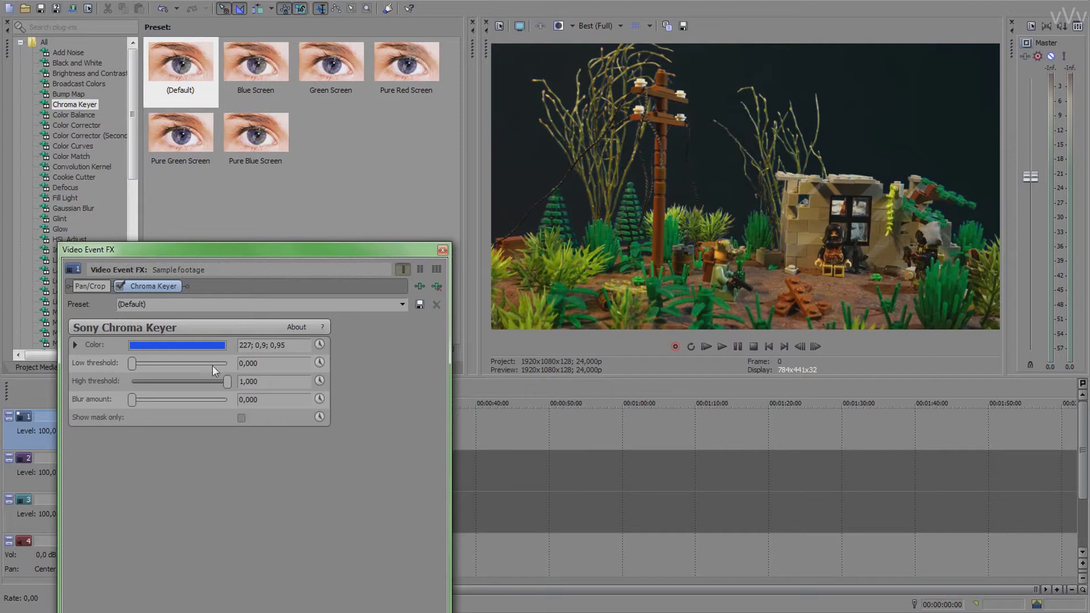
# Sample the blue backdrop as the key colour (229; 0.83; 0.45) and re-enable the keyer.
pyautogui.click(120, 286)
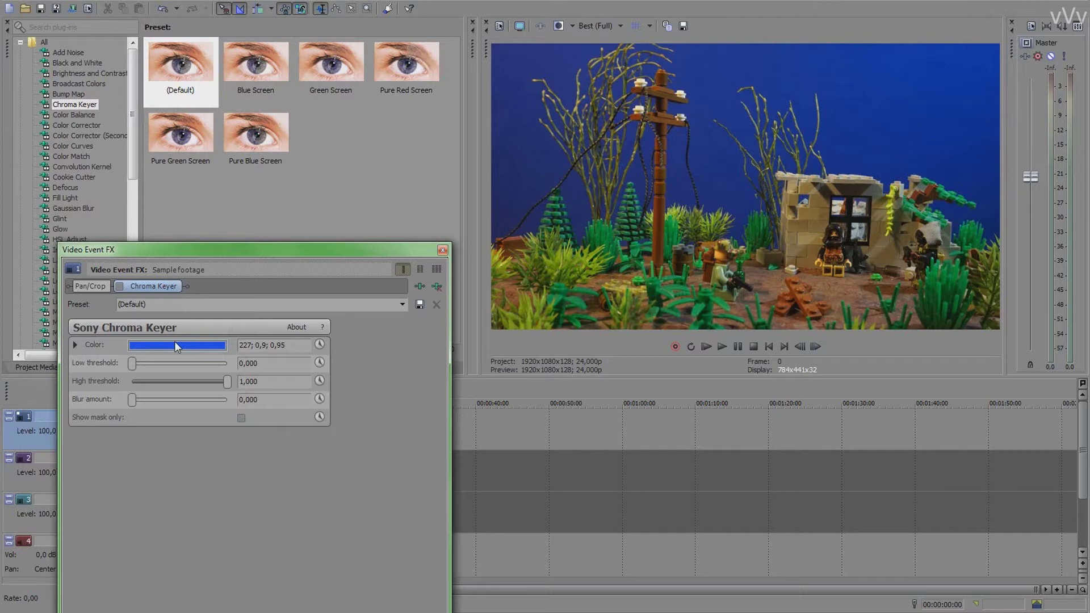
pyautogui.click(175, 343)
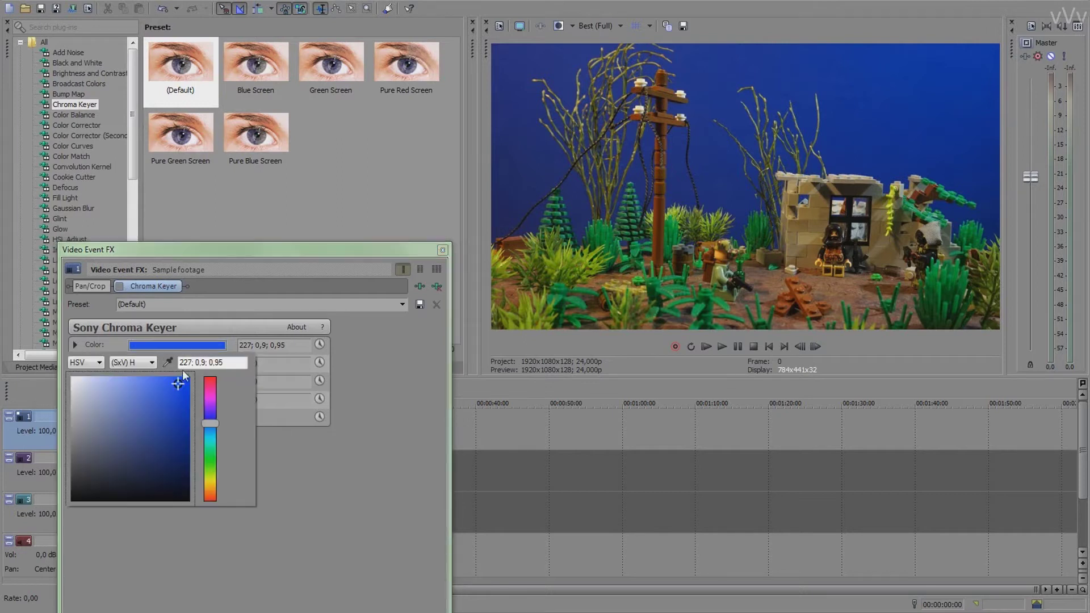
pyautogui.click(168, 363)
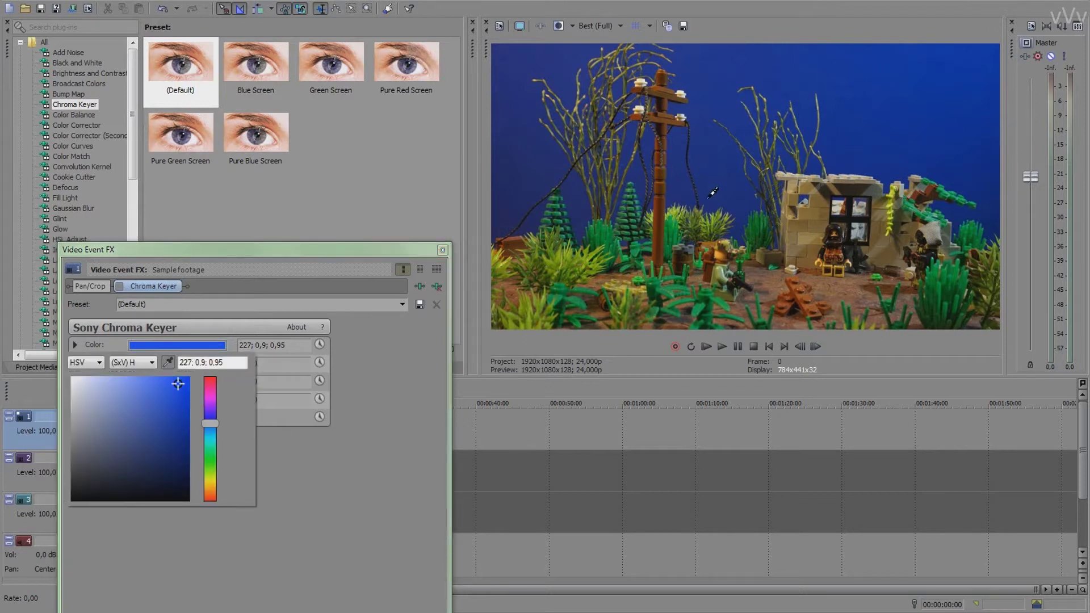
pyautogui.click(708, 196)
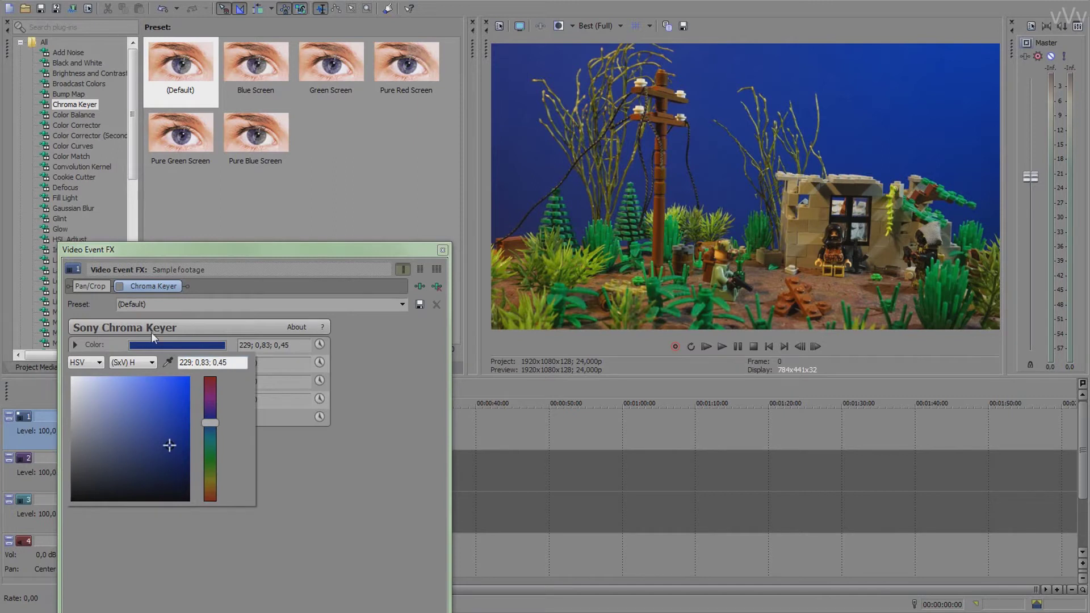
pyautogui.click(76, 343)
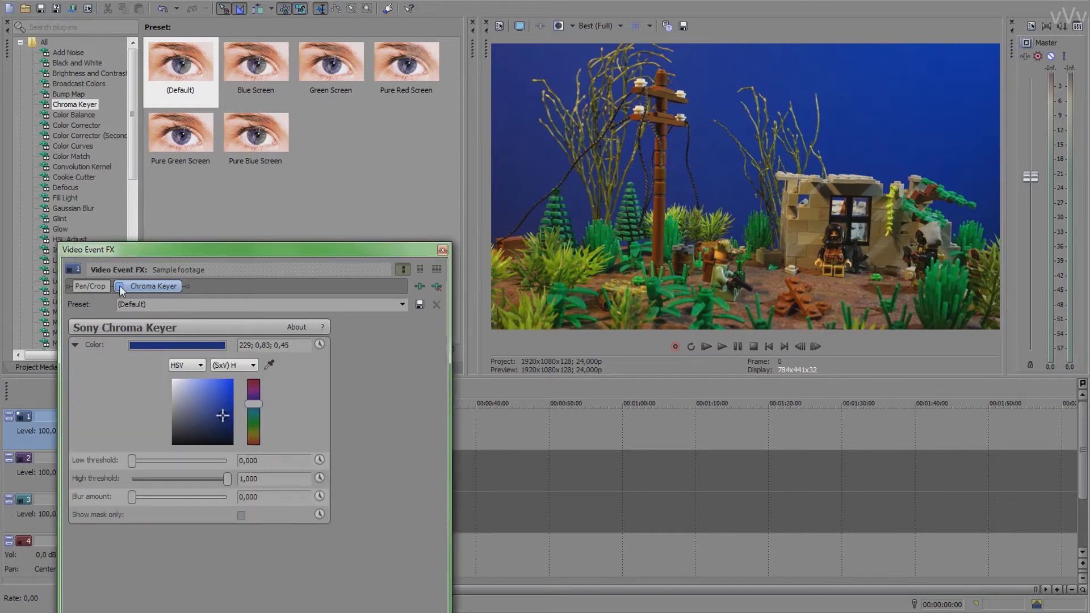
pyautogui.click(120, 286)
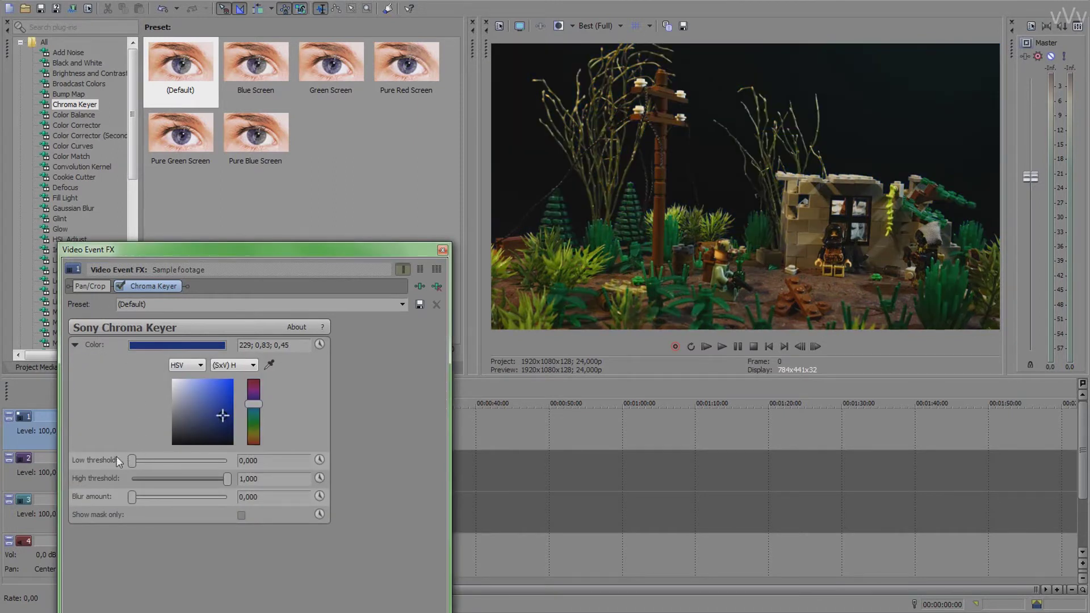
# Using the mask view, set the chroma key low threshold to 0.252 and high threshold to 0.313.
pyautogui.click(239, 517)
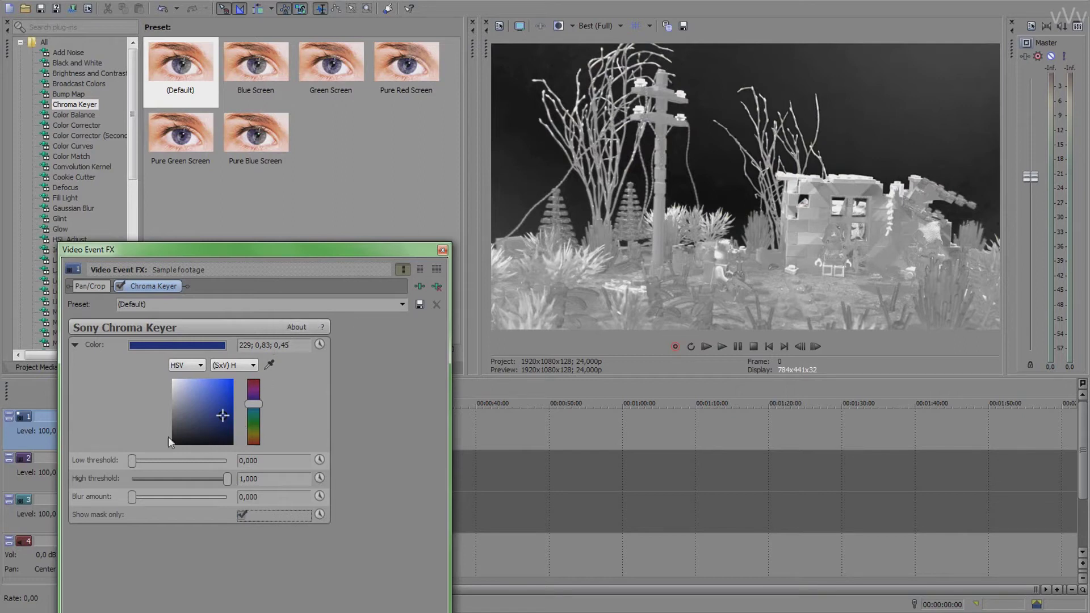
pyautogui.click(133, 464)
pyautogui.moveTo(126, 467); pyautogui.dragTo(147, 458)
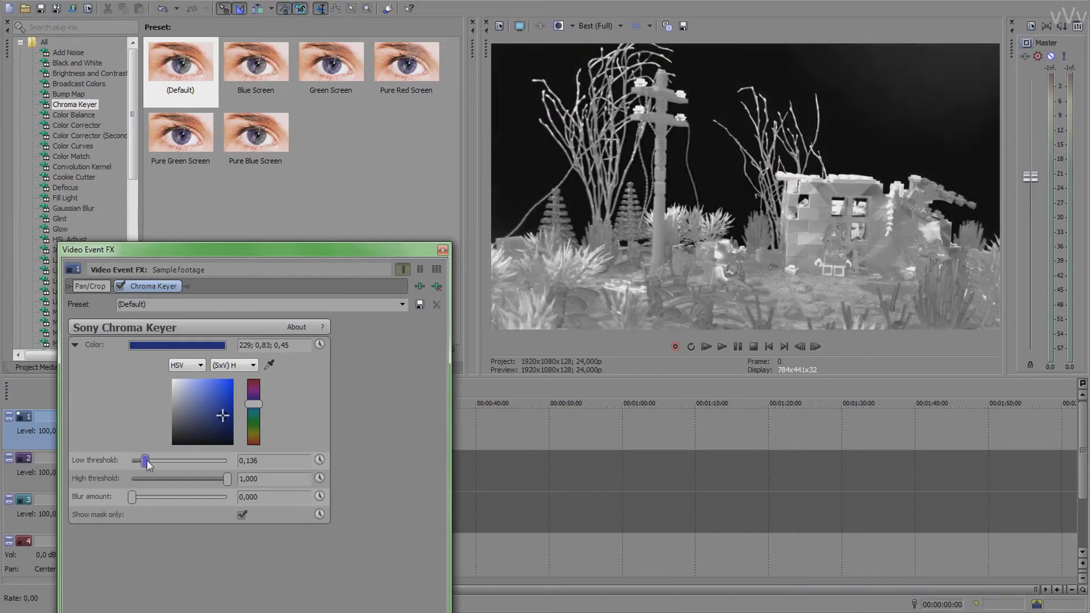
pyautogui.moveTo(147, 458); pyautogui.dragTo(155, 456)
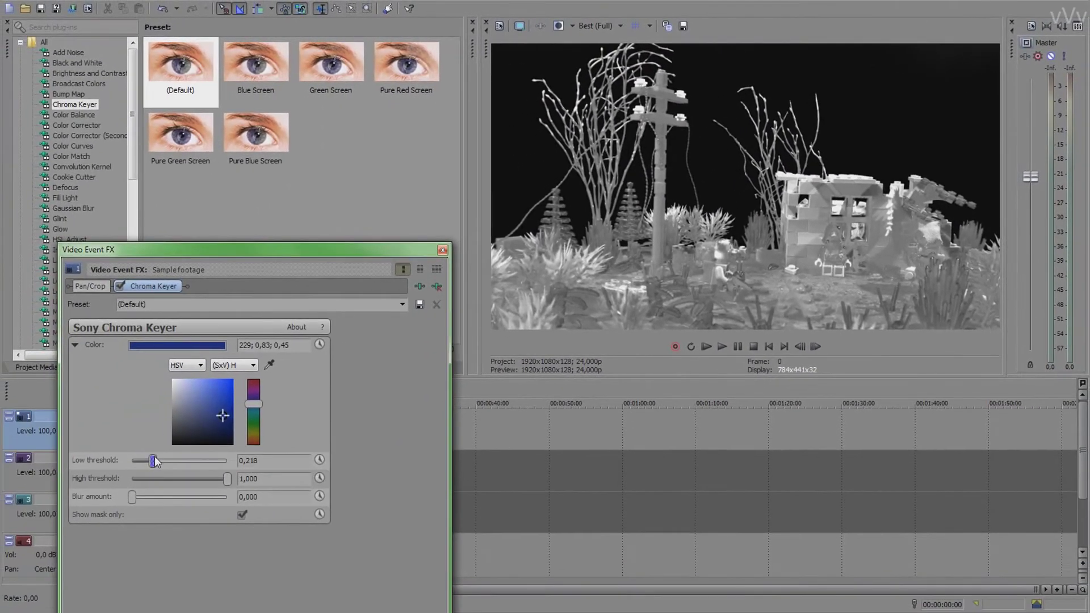
pyautogui.moveTo(227, 478); pyautogui.dragTo(171, 485)
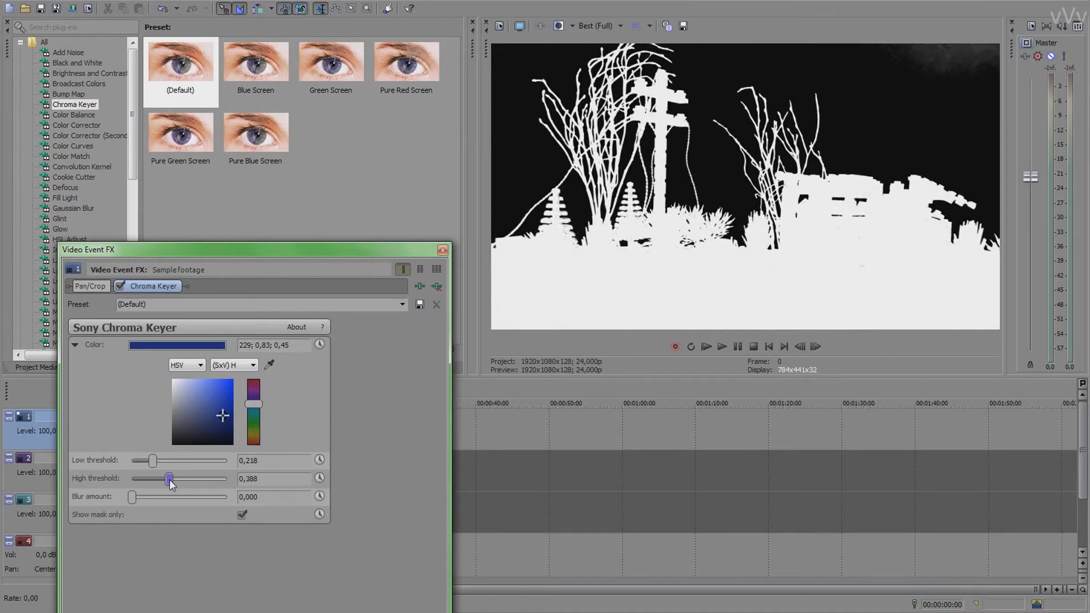
pyautogui.moveTo(152, 460); pyautogui.dragTo(158, 463)
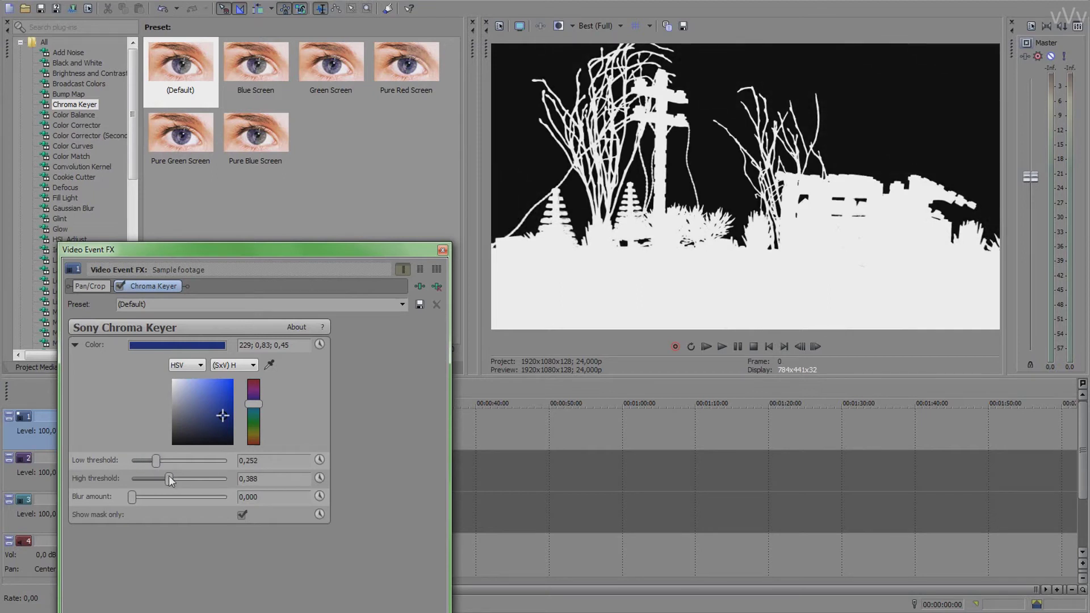
pyautogui.moveTo(169, 476); pyautogui.dragTo(166, 480)
pyautogui.click(242, 514)
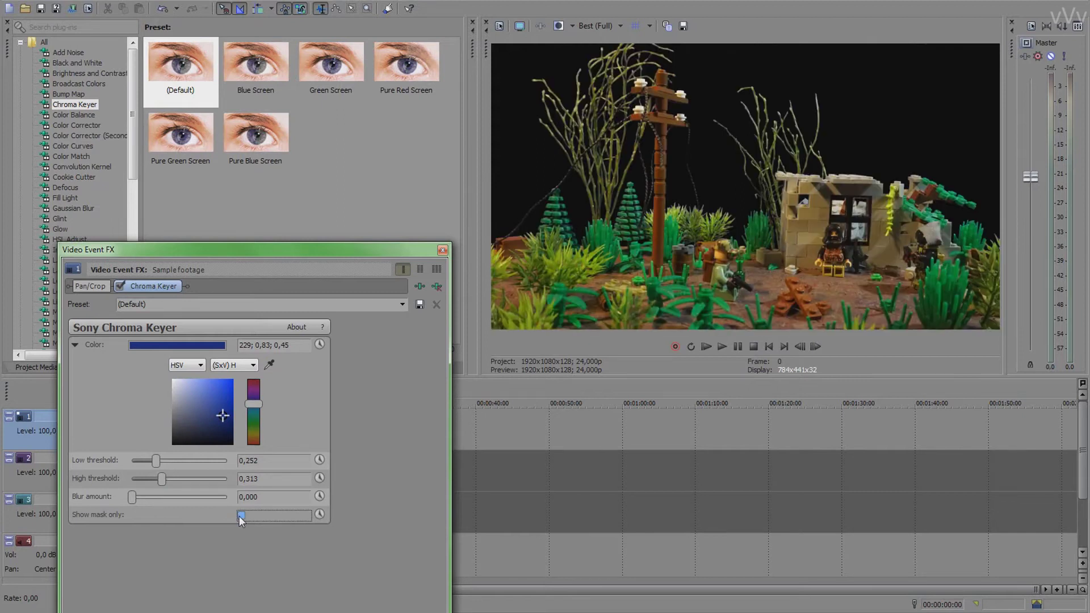
# Set the key's blur amount to 0.010 and close the chroma key settings.
pyautogui.moveTo(131, 497)
pyautogui.mouseDown()
pyautogui.moveTo(121, 502)
pyautogui.moveTo(246, 509)
pyautogui.mouseUp()
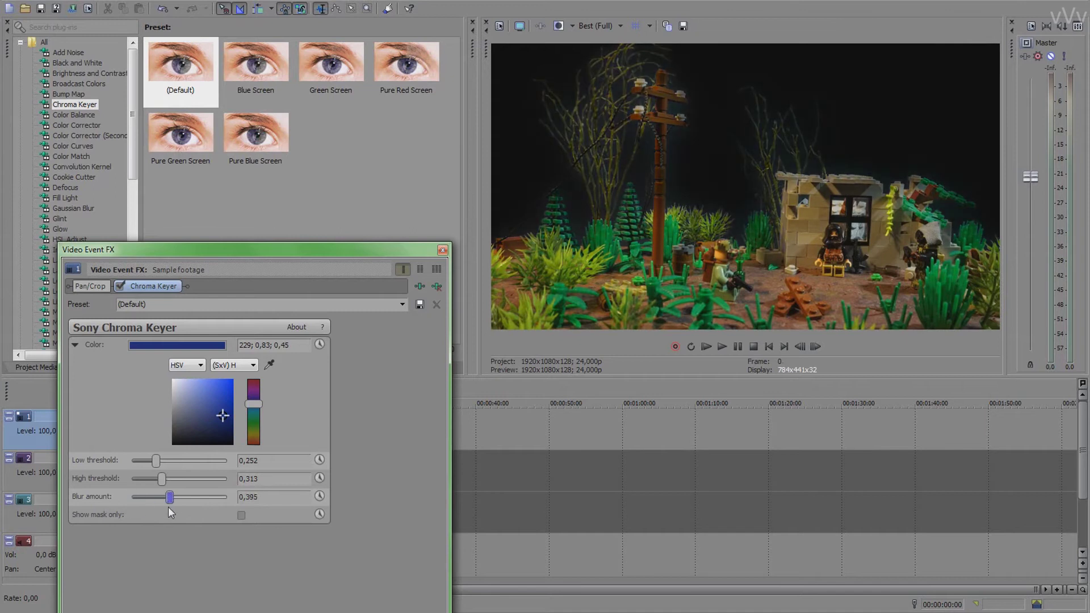
pyautogui.moveTo(154, 493); pyautogui.dragTo(89, 487)
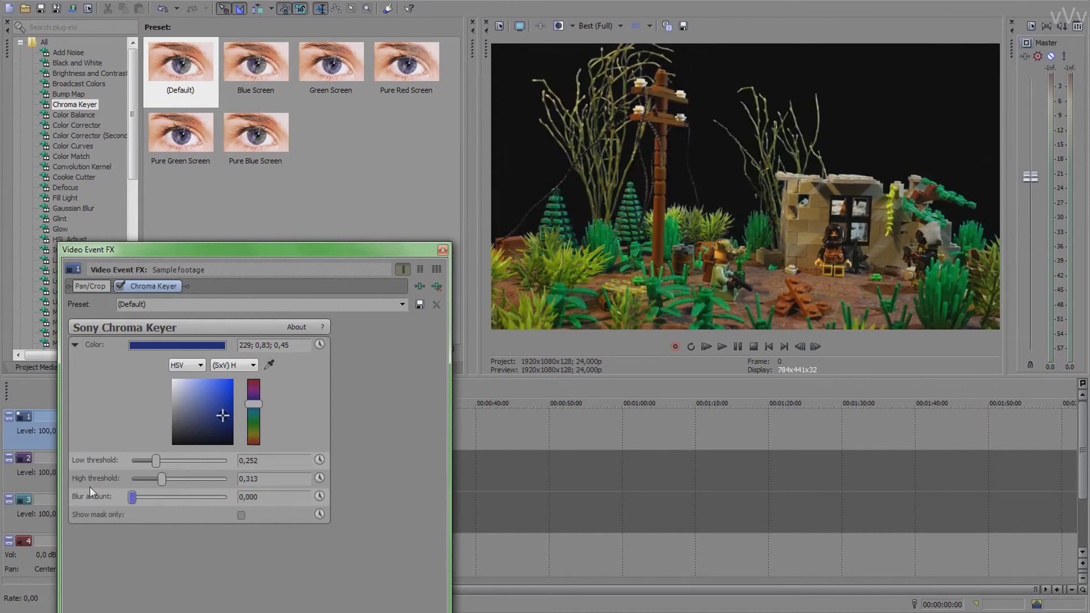
pyautogui.click(320, 496)
pyautogui.click(319, 496)
pyautogui.click(442, 250)
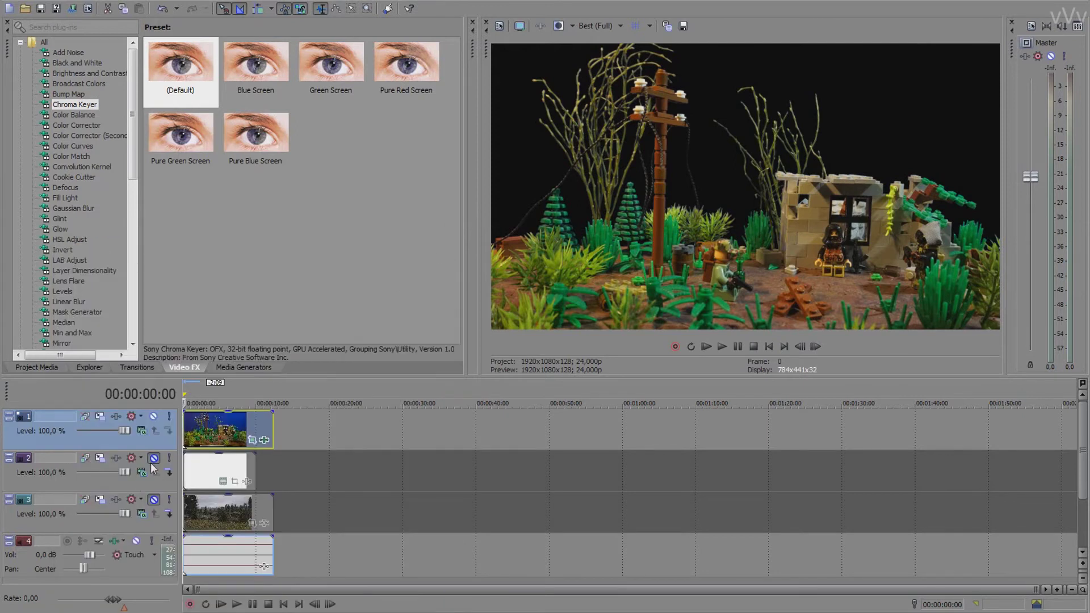
# Unmute the forest background track and mute the white solid-colour track.
pyautogui.click(153, 457)
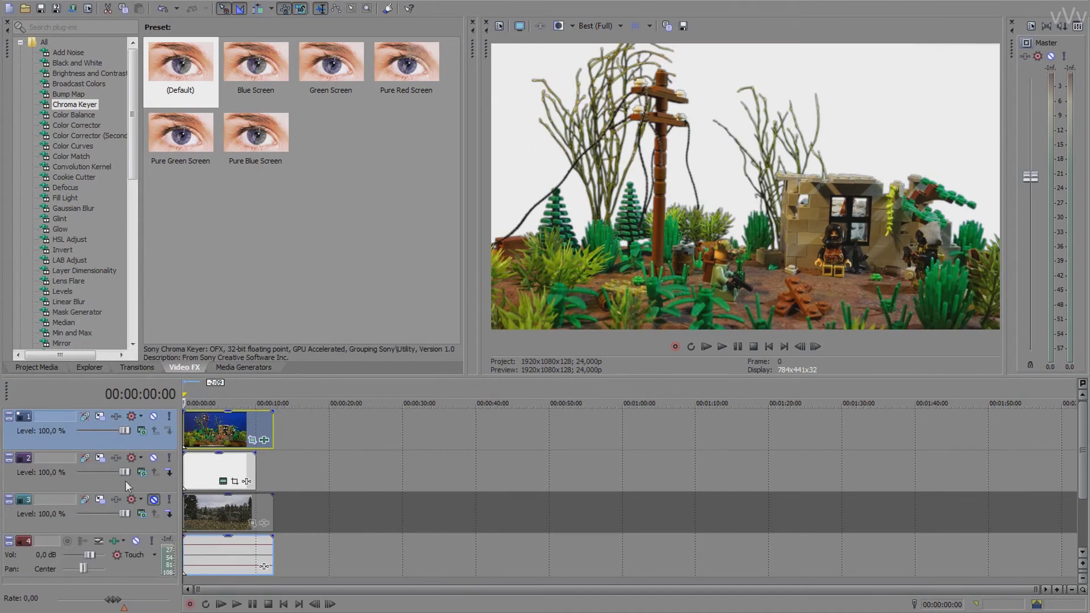
pyautogui.click(153, 500)
pyautogui.click(153, 458)
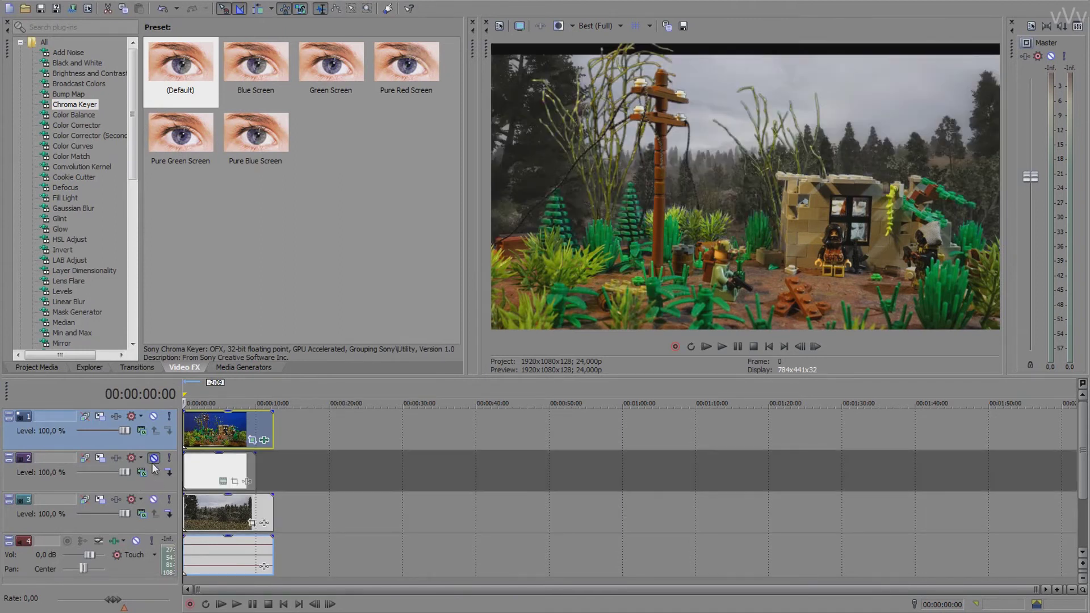
# In the Background clip's Pan/Crop, set Maintain aspect ratio to No and Y centre to 353.2.
pyautogui.click(252, 521)
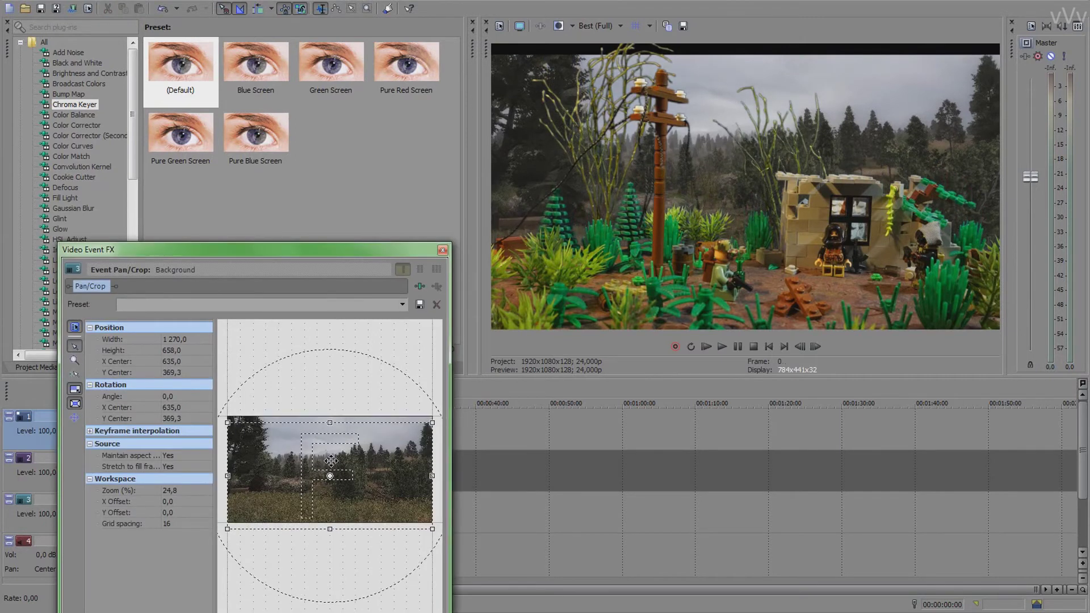
pyautogui.moveTo(331, 459); pyautogui.dragTo(331, 454)
pyautogui.click(169, 455)
pyautogui.click(169, 457)
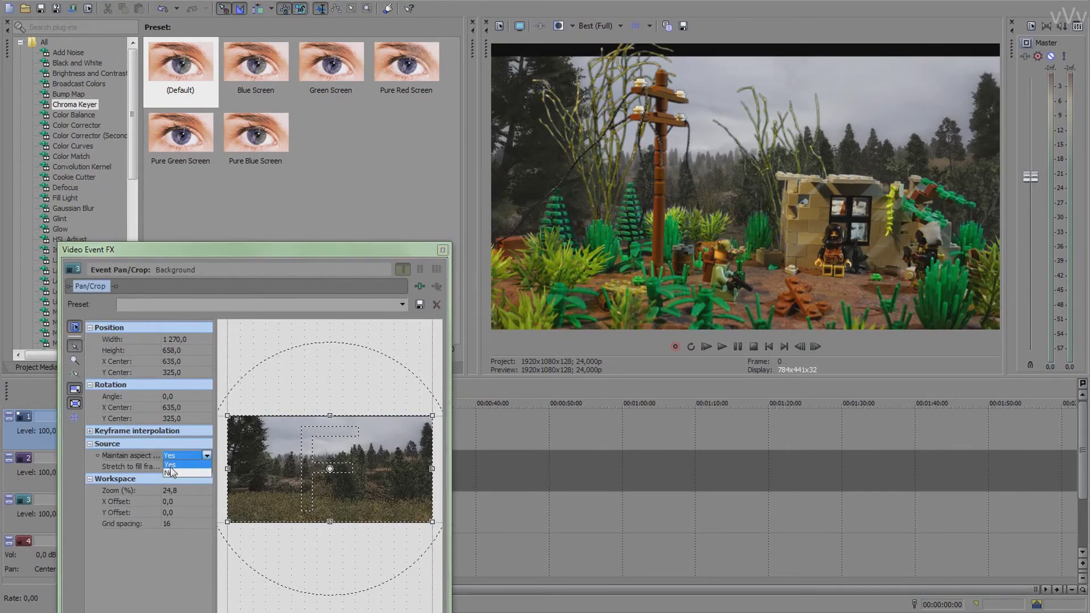
pyautogui.click(173, 475)
pyautogui.moveTo(384, 467); pyautogui.dragTo(381, 468)
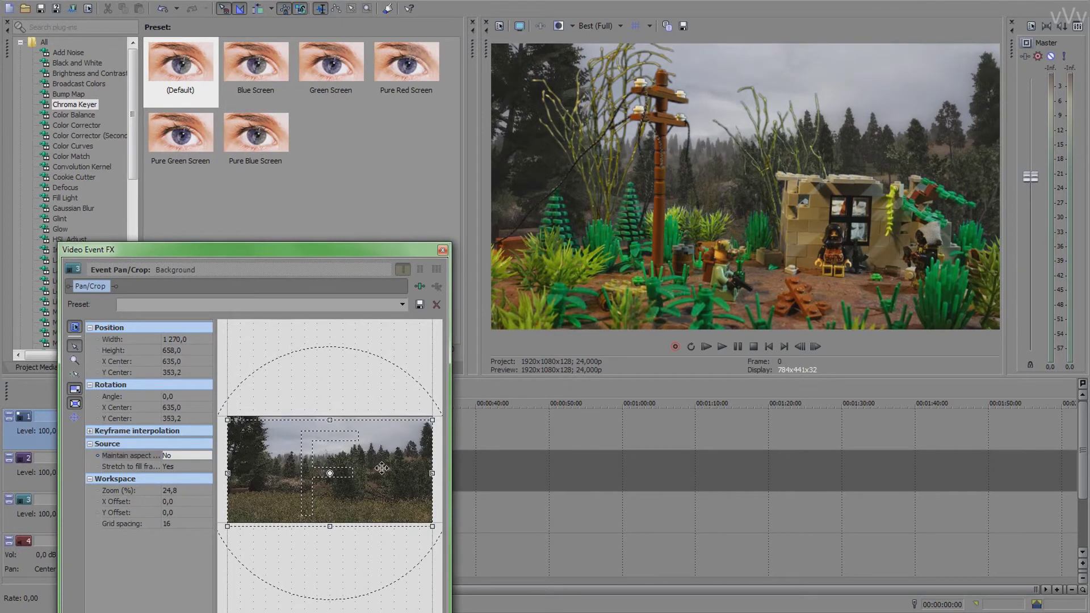
pyautogui.moveTo(384, 467); pyautogui.dragTo(382, 468)
pyautogui.hotkey('ctrl', 'z')
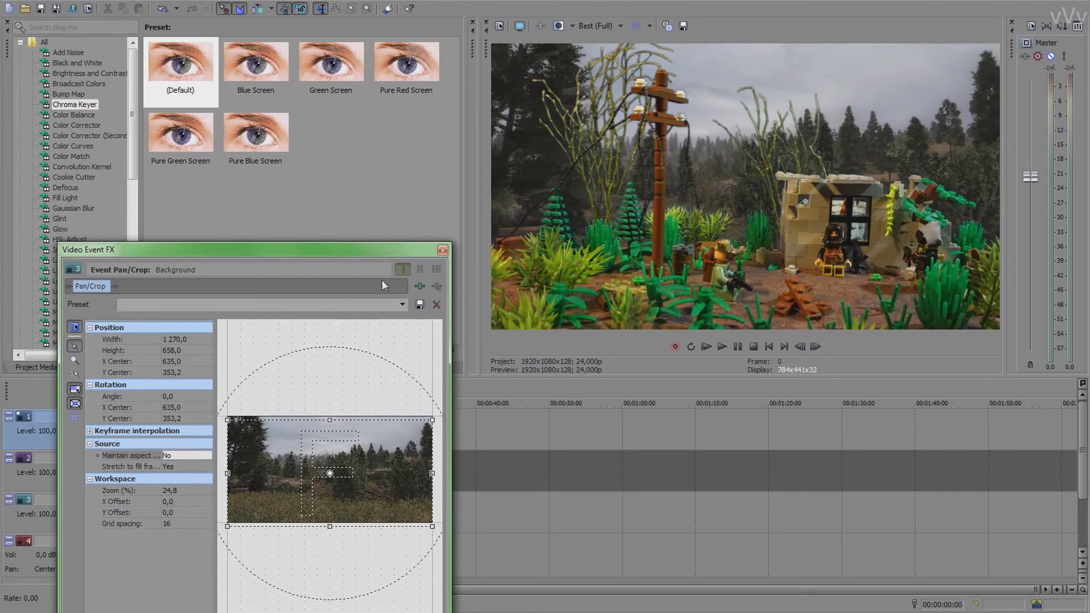
pyautogui.click(442, 250)
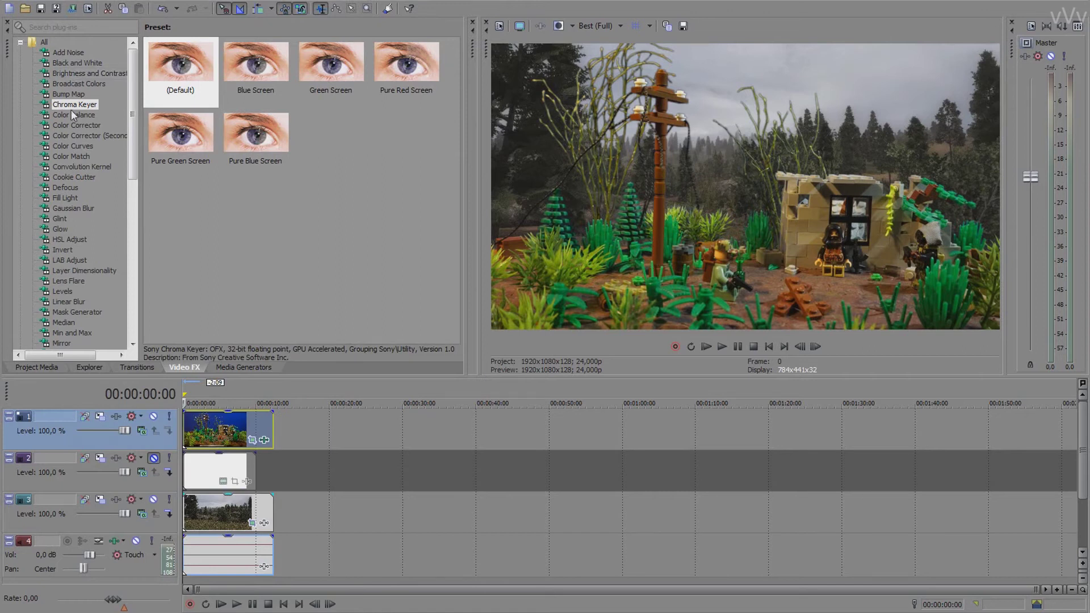
# Apply Gaussian Blur to the Background clip with horizontal and vertical ranges of 0.0100.
pyautogui.click(72, 209)
pyautogui.moveTo(72, 208); pyautogui.dragTo(205, 517)
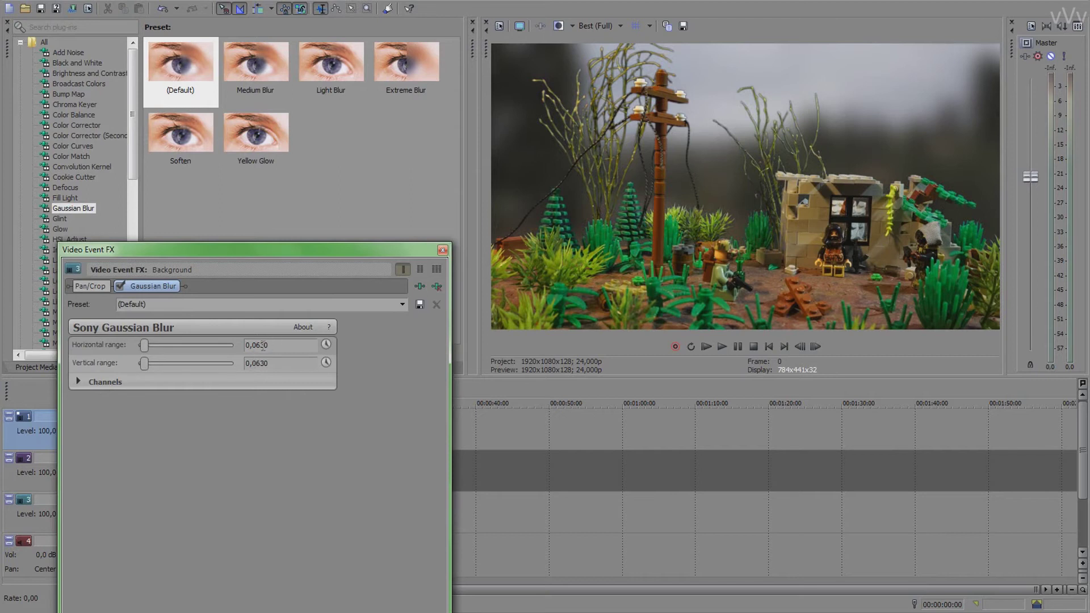
pyautogui.moveTo(256, 347); pyautogui.dragTo(280, 348)
pyautogui.press('Return')
pyautogui.moveTo(255, 363); pyautogui.dragTo(270, 363)
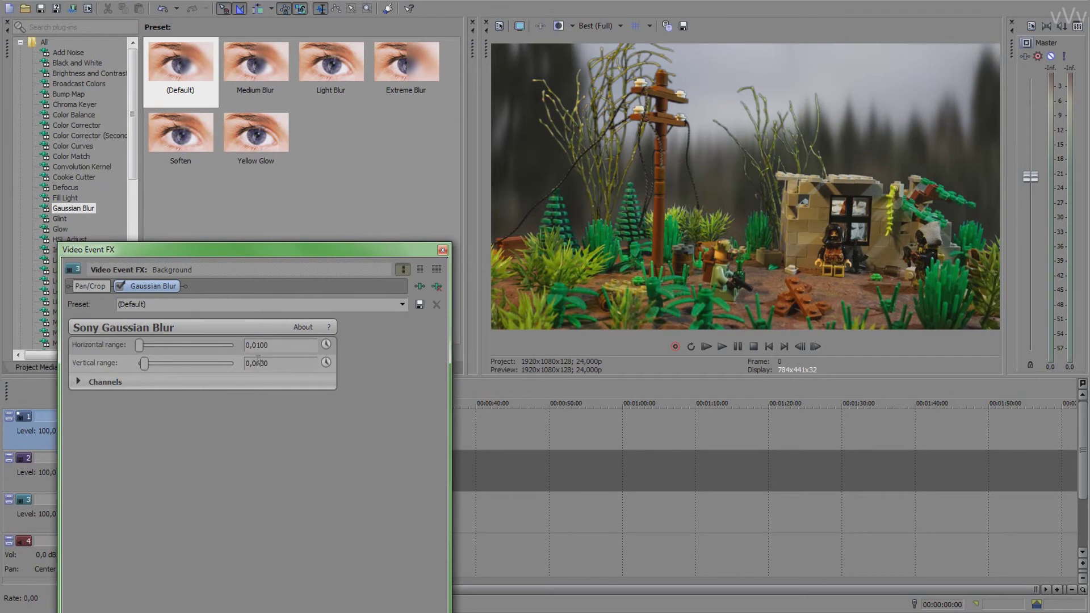
pyautogui.write('1')
pyautogui.press('Return')
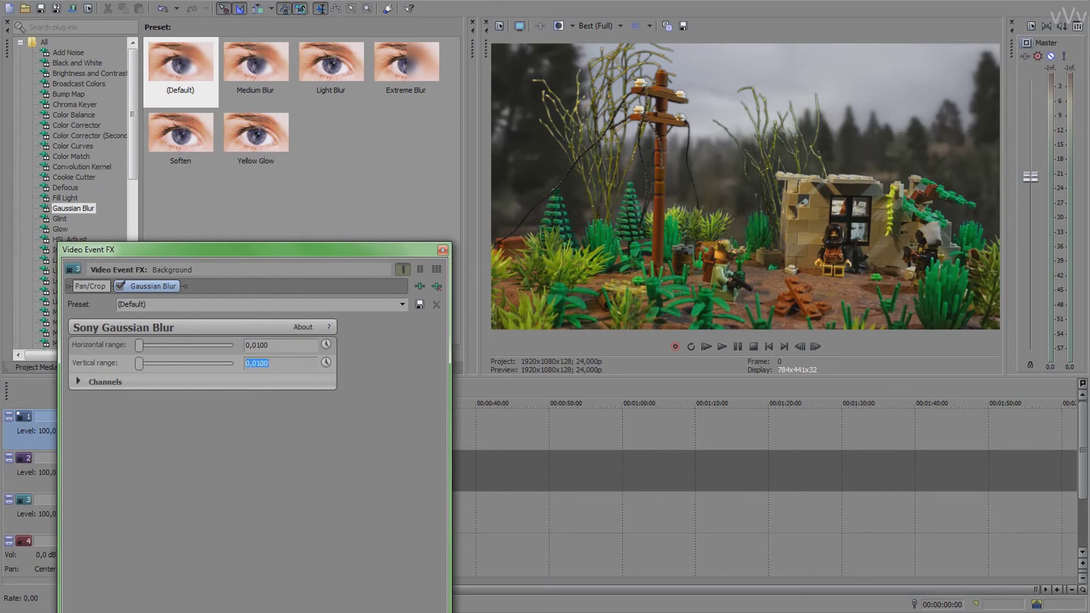
# Change both Gaussian Blur ranges to 0.0060 and close the blur settings.
pyautogui.moveTo(269, 346); pyautogui.dragTo(259, 346)
pyautogui.write('06')
pyautogui.press('Return')
pyautogui.moveTo(270, 363); pyautogui.dragTo(258, 363)
pyautogui.write('06')
pyautogui.press('Return')
pyautogui.click(443, 250)
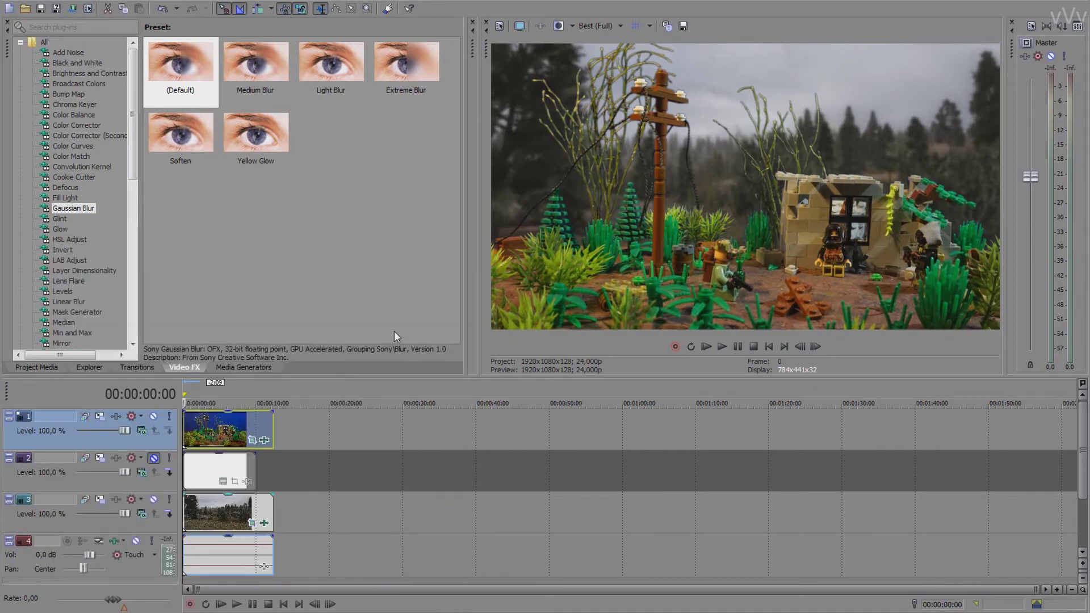
# Delete the white track; give the Lego clip Brightness and Contrast: contrast -0.102, brightness -0.007, centre 0.395.
pyautogui.click(154, 483)
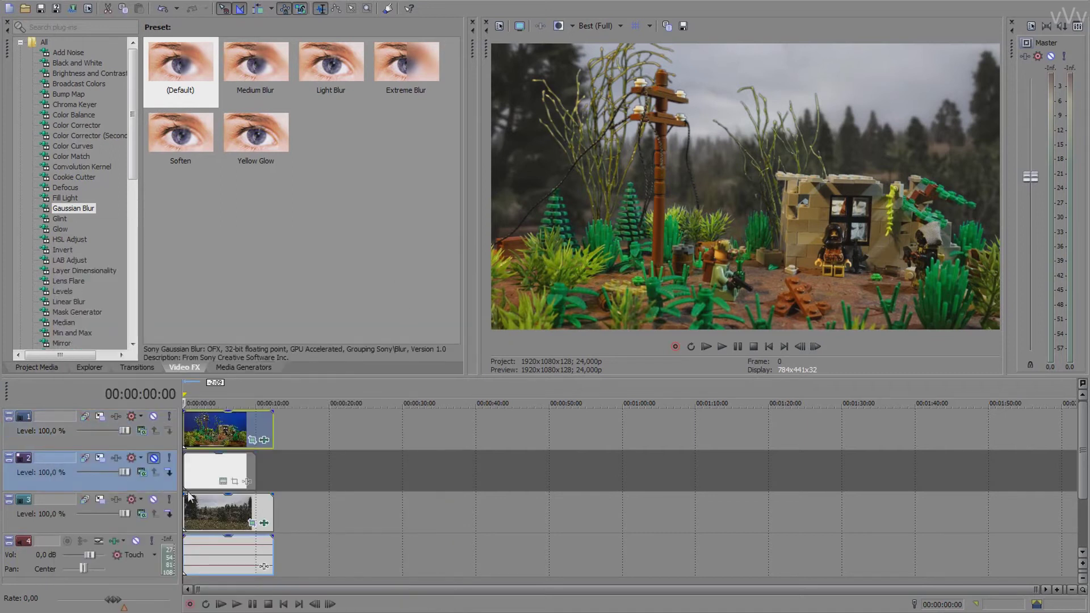
pyautogui.press('Delete')
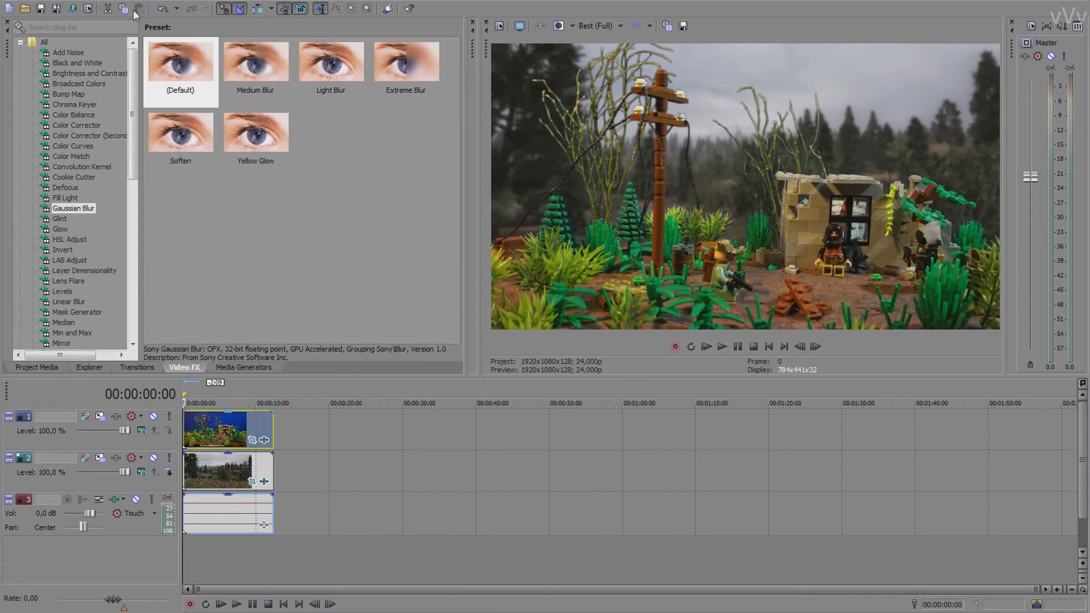
pyautogui.click(90, 73)
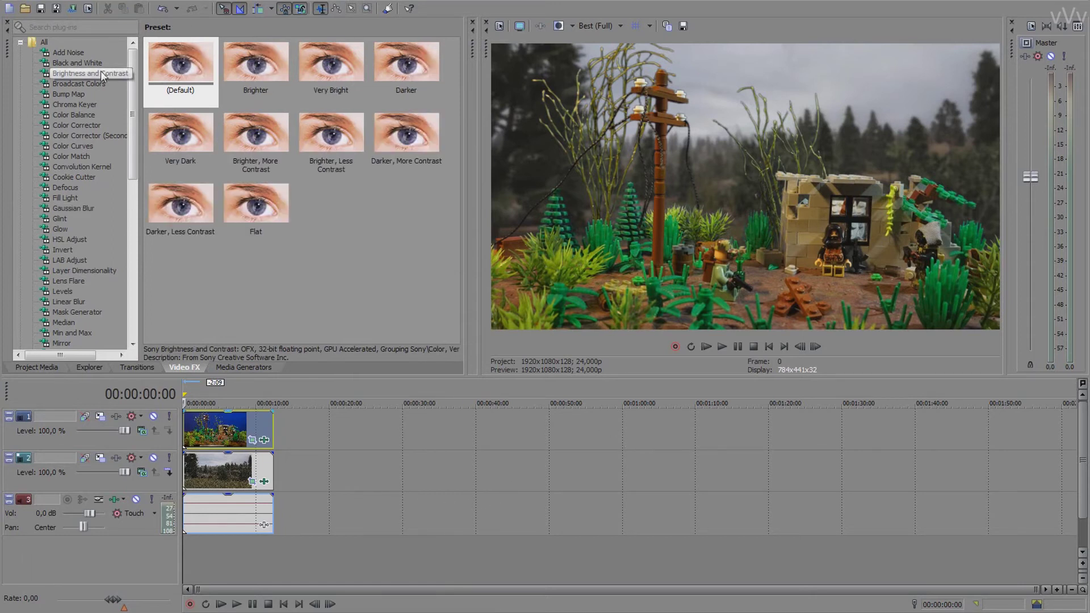
pyautogui.moveTo(171, 74)
pyautogui.mouseDown()
pyautogui.moveTo(244, 340)
pyautogui.moveTo(228, 440)
pyautogui.mouseUp()
pyautogui.moveTo(184, 363); pyautogui.dragTo(180, 366)
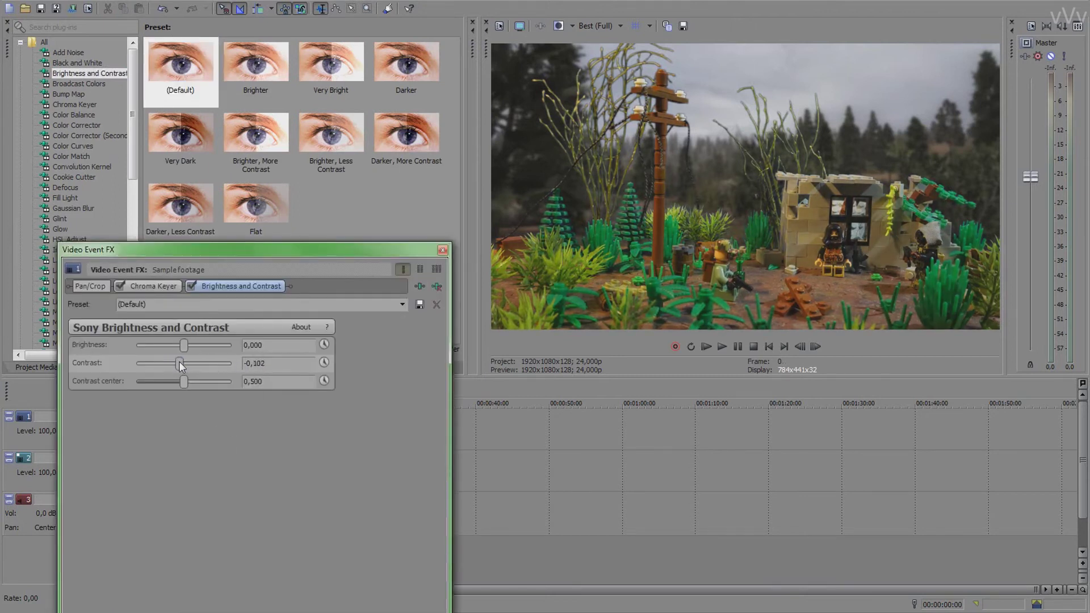
pyautogui.moveTo(186, 346); pyautogui.dragTo(185, 347)
pyautogui.moveTo(193, 387); pyautogui.dragTo(184, 392)
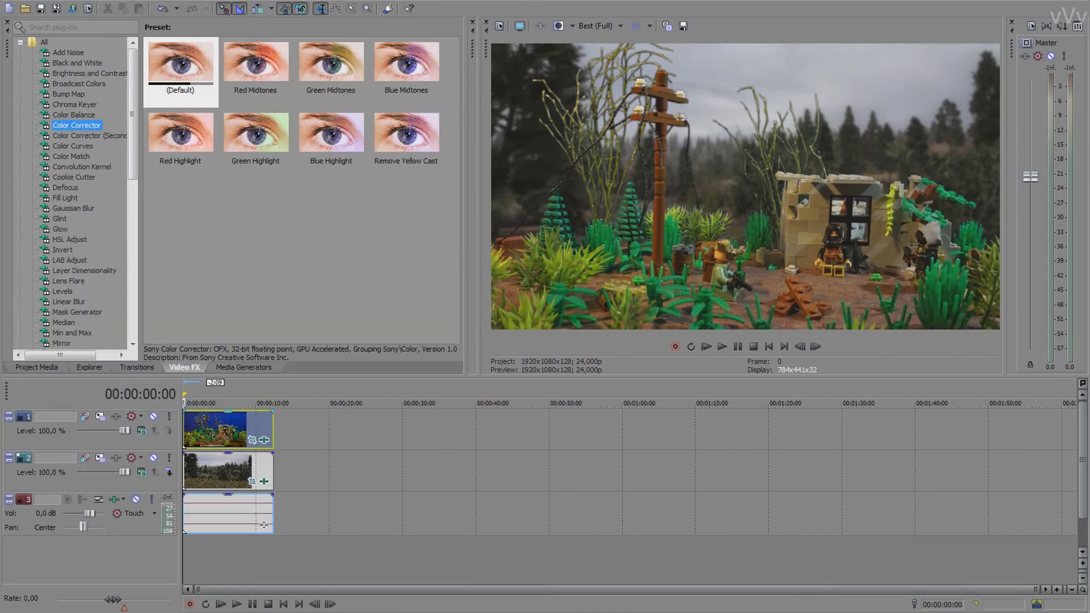
# Apply the Black and White (Default) effect to the Lego clip, lowering its blend to 0.442.
pyautogui.click(94, 61)
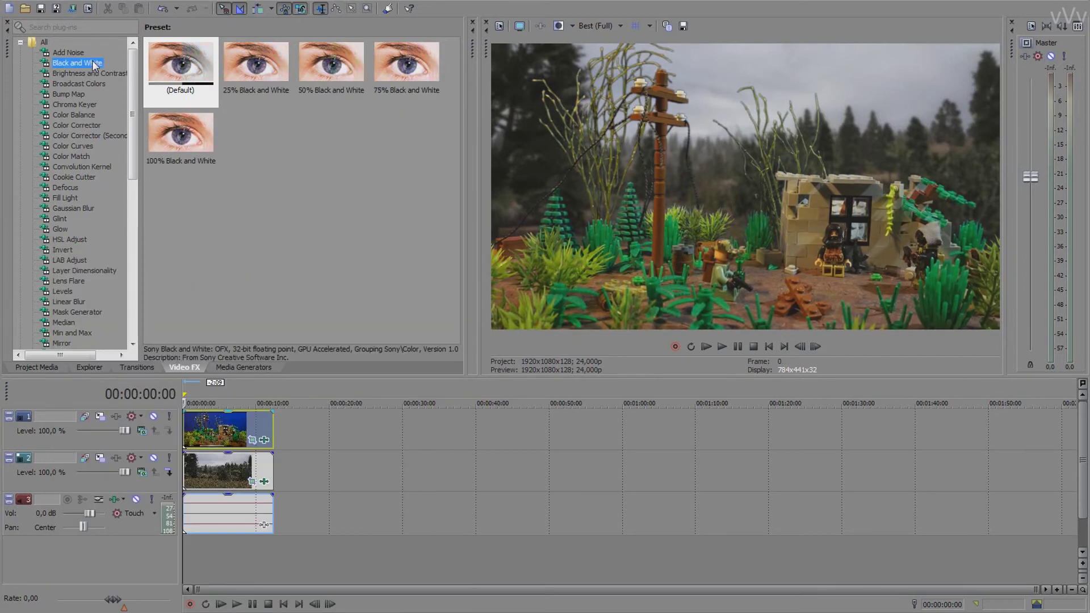
pyautogui.moveTo(199, 67); pyautogui.dragTo(221, 425)
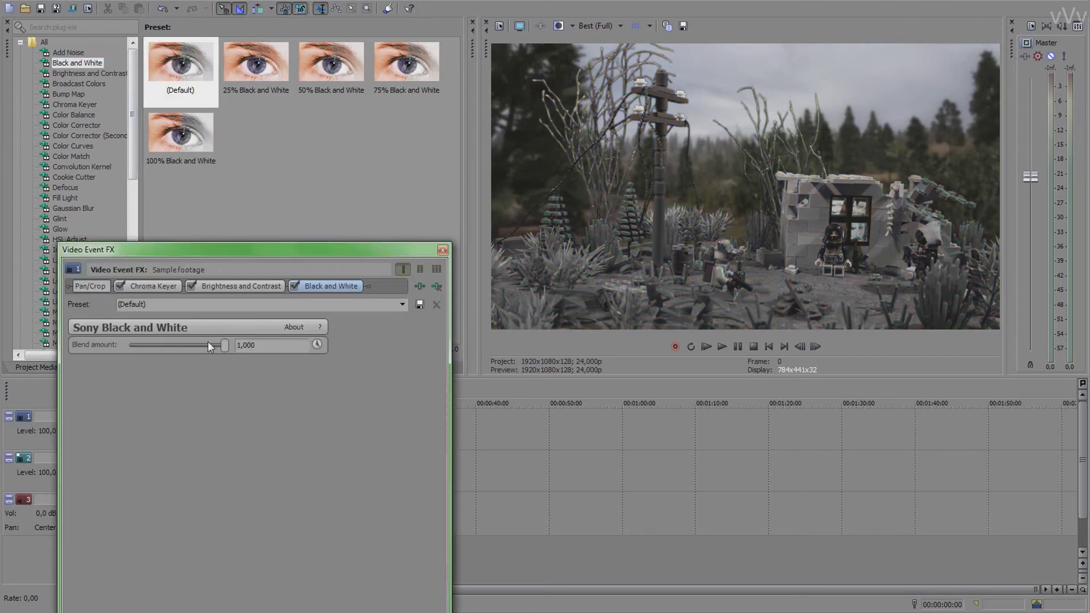
pyautogui.moveTo(223, 346)
pyautogui.mouseDown()
pyautogui.moveTo(90, 341)
pyautogui.moveTo(171, 347)
pyautogui.mouseUp()
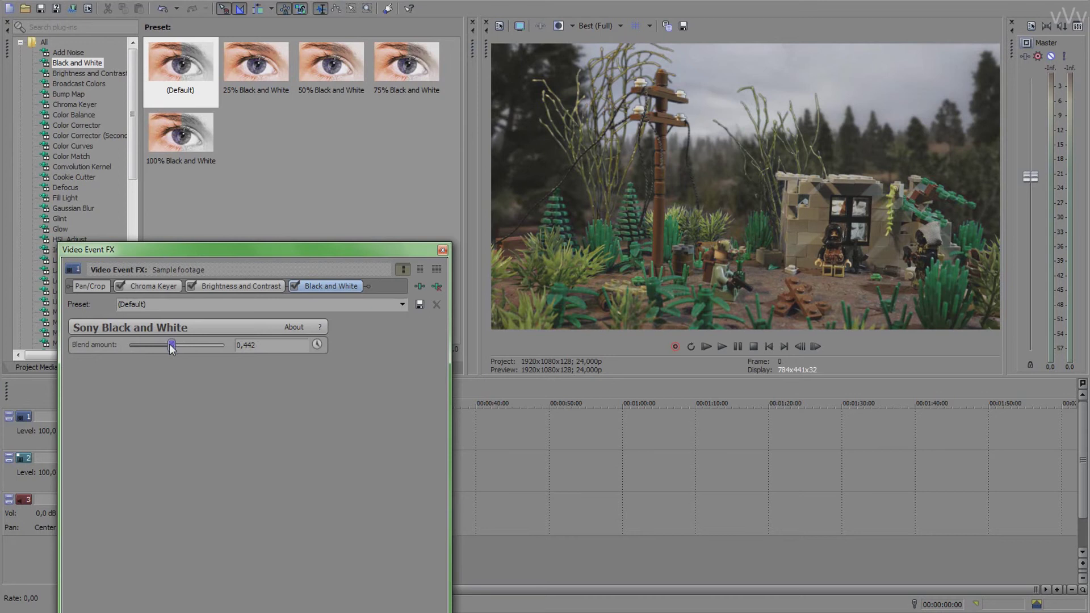
pyautogui.click(442, 250)
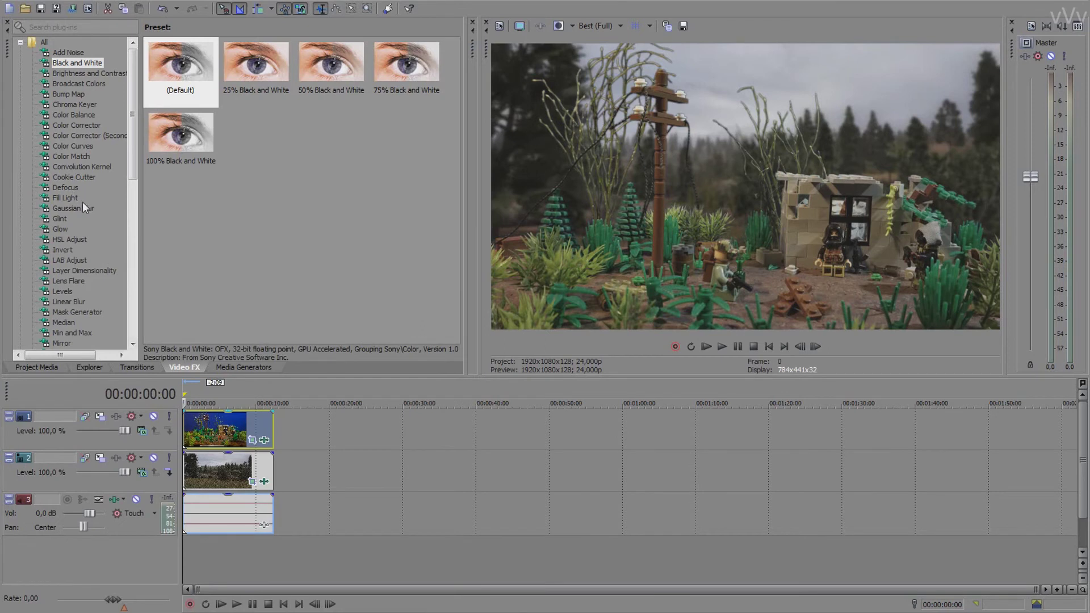
# Apply Color Curves to the Lego clip and raise the red channel curve to warm it.
pyautogui.click(78, 146)
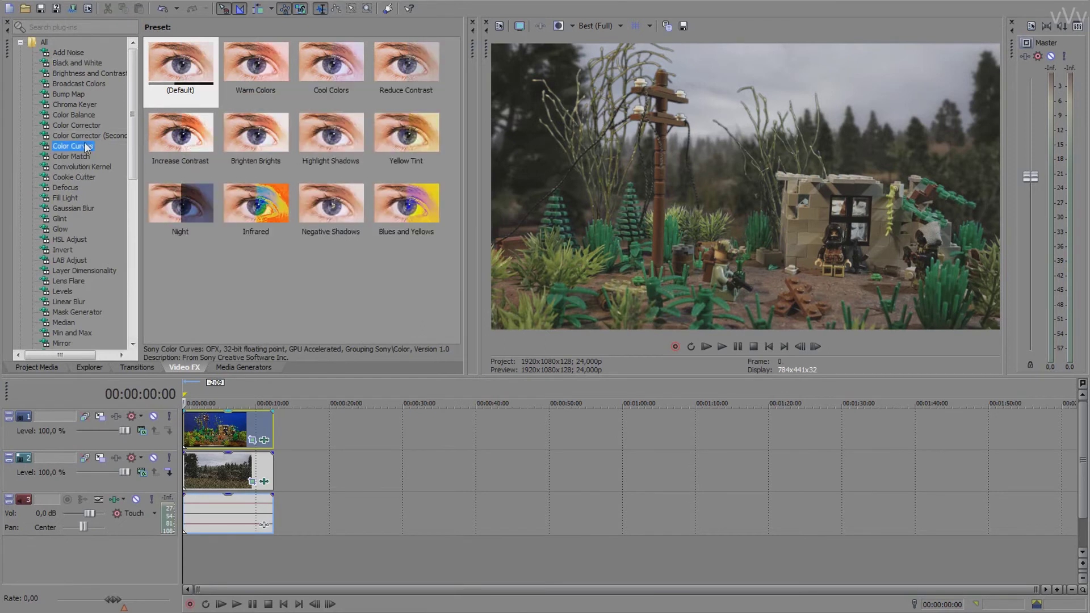
pyautogui.moveTo(181, 64); pyautogui.dragTo(243, 440)
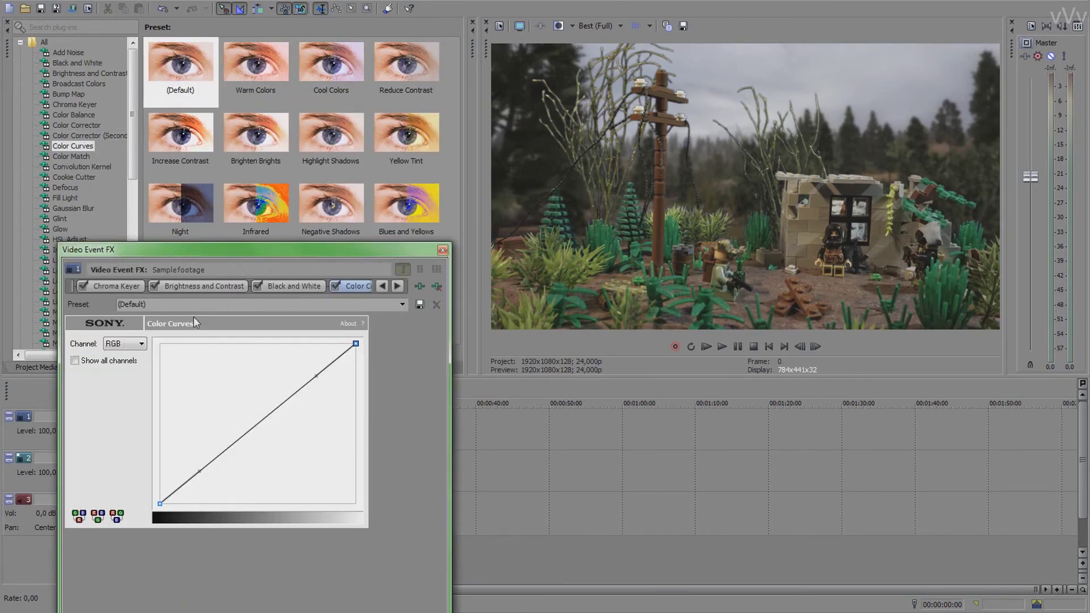
pyautogui.click(141, 344)
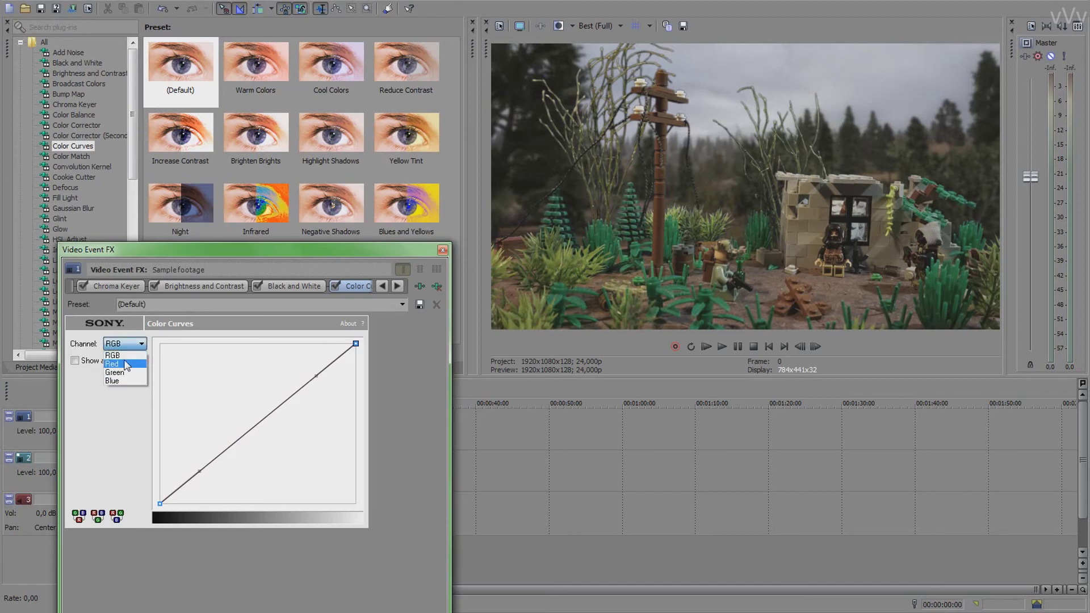
pyautogui.click(121, 364)
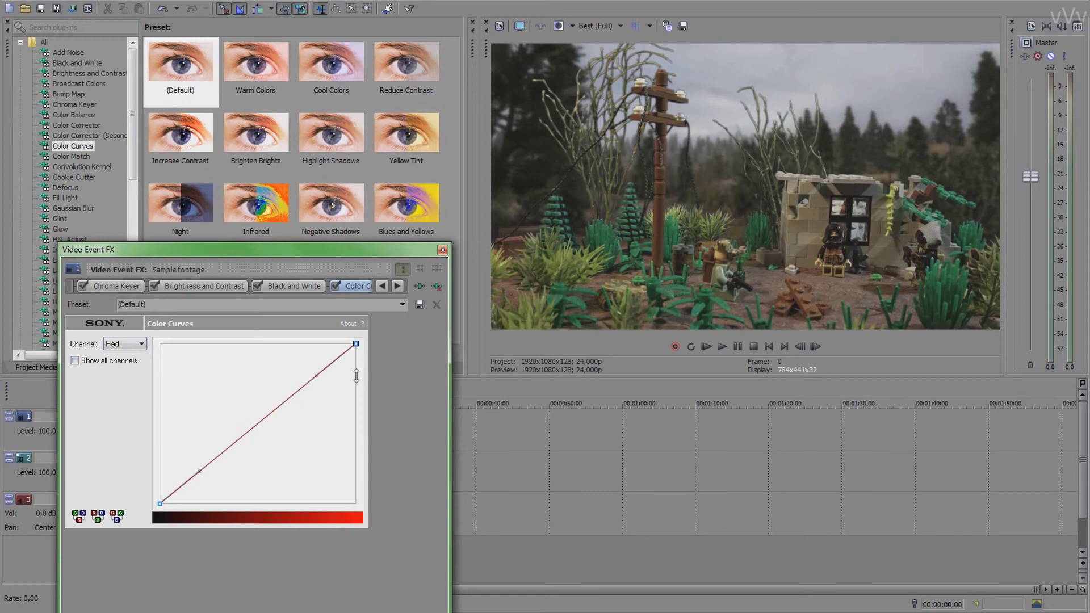
pyautogui.moveTo(317, 376)
pyautogui.mouseDown()
pyautogui.moveTo(290, 357)
pyautogui.moveTo(300, 385)
pyautogui.mouseUp()
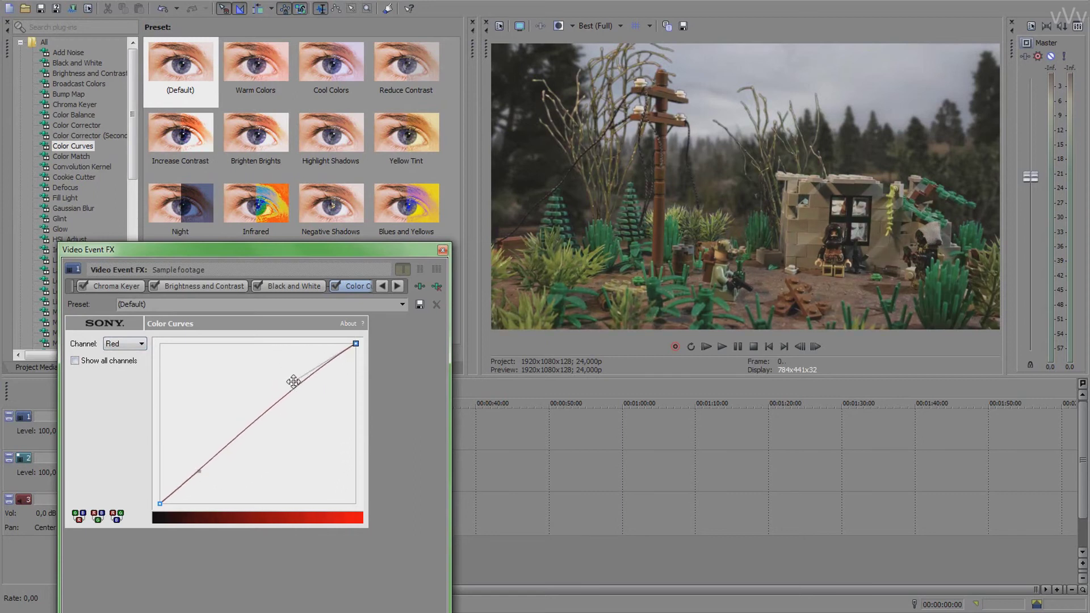
# Slightly lower the green channel curve's top point and close the Color Curves window.
pyautogui.click(125, 344)
pyautogui.click(122, 375)
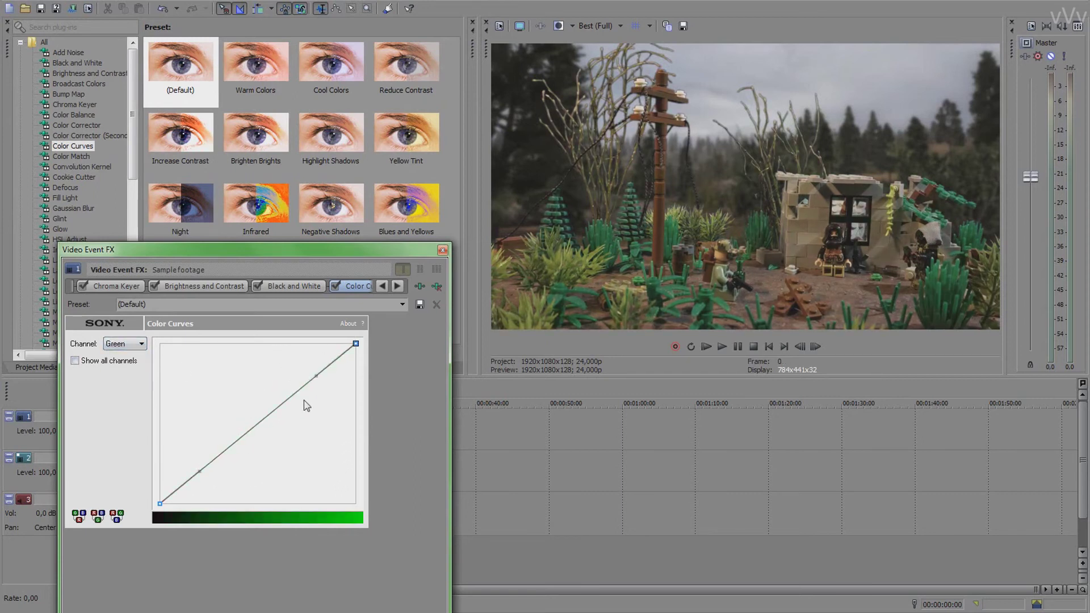
pyautogui.moveTo(356, 344); pyautogui.dragTo(362, 350)
pyautogui.moveTo(316, 380); pyautogui.dragTo(323, 369)
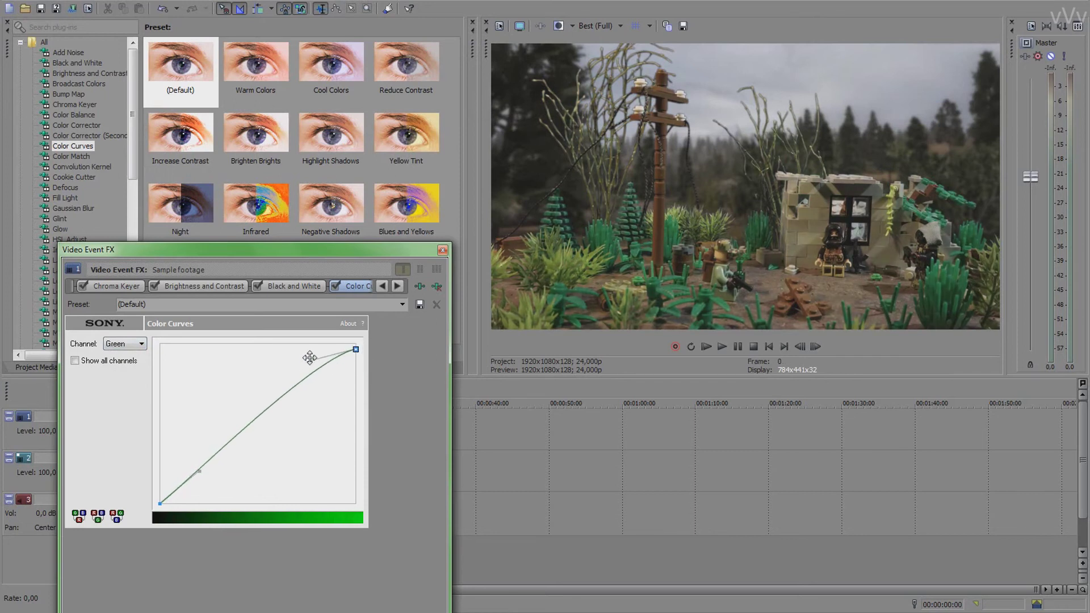
pyautogui.click(442, 249)
pyautogui.click(591, 26)
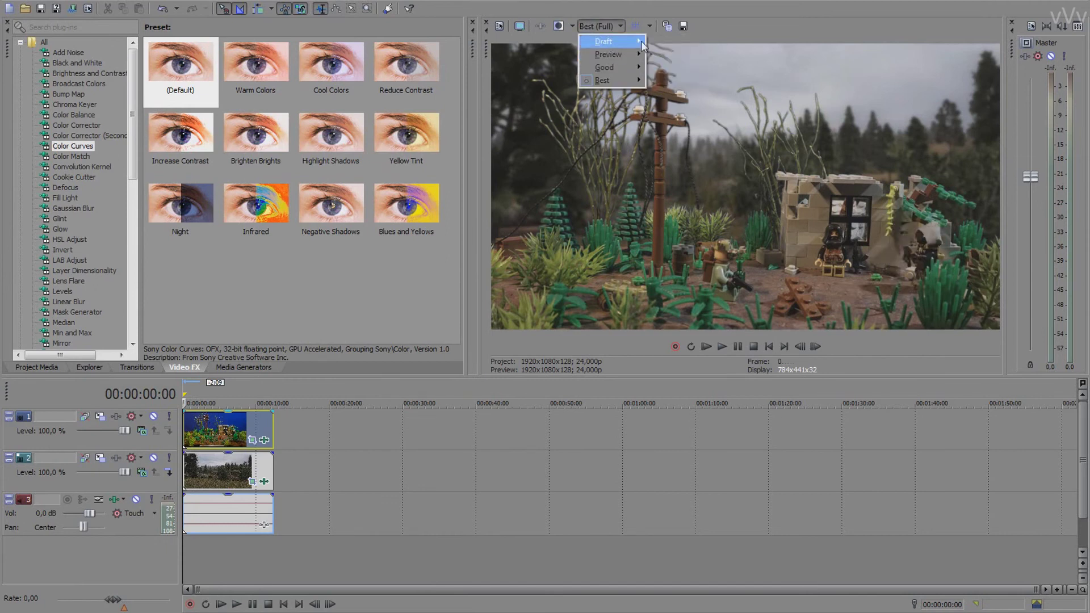
# Play back the keyed composite once at Draft (Auto) preview quality.
pyautogui.click(667, 42)
pyautogui.click(721, 346)
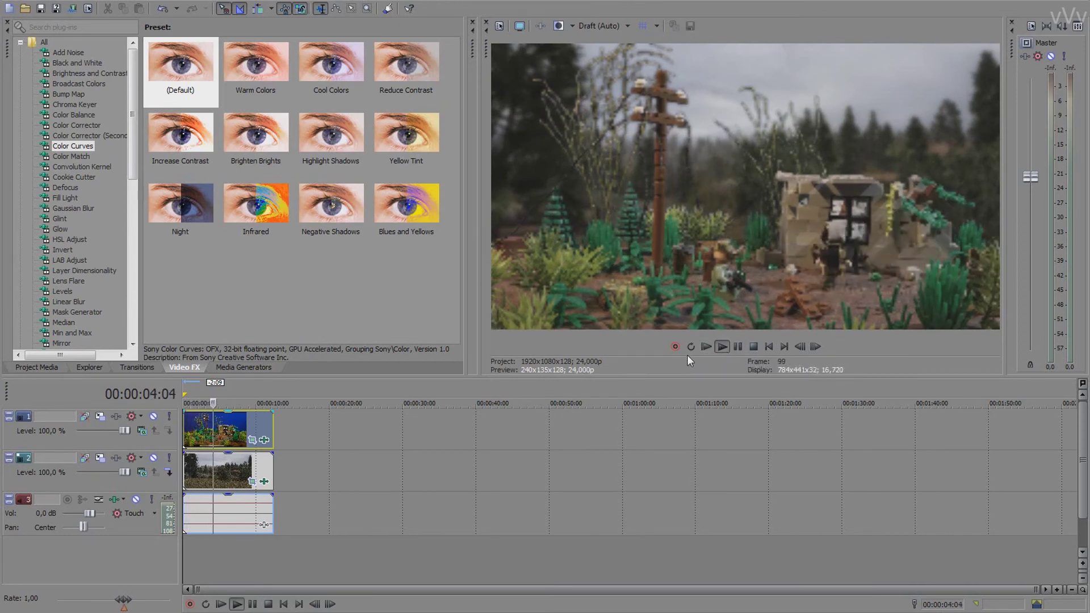
pyautogui.click(754, 346)
# Return the preview quality to Best (Full).
pyautogui.click(589, 28)
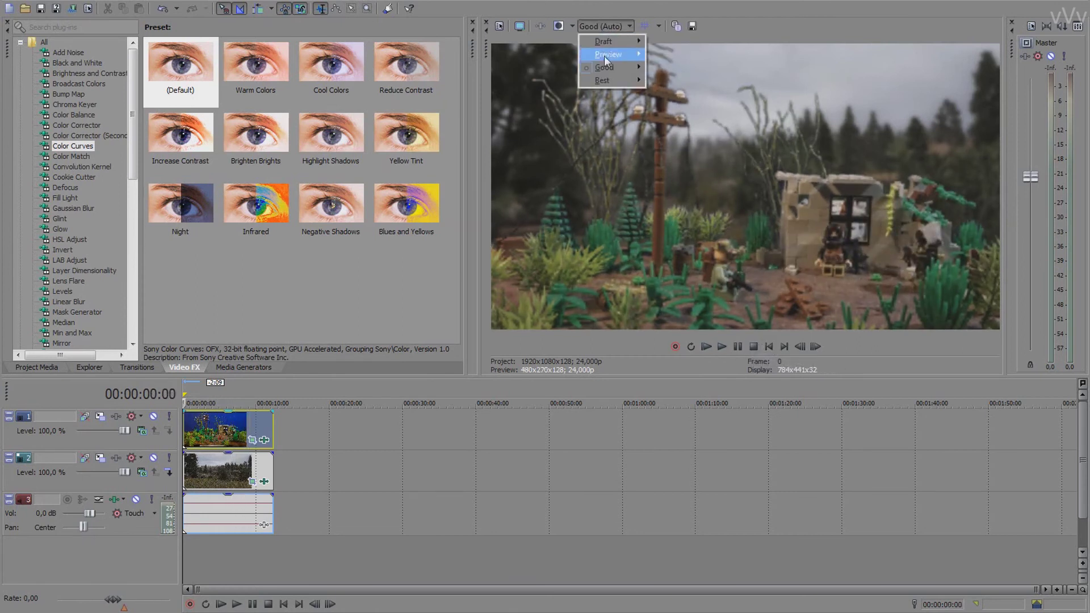
pyautogui.moveTo(621, 81)
pyautogui.click(668, 93)
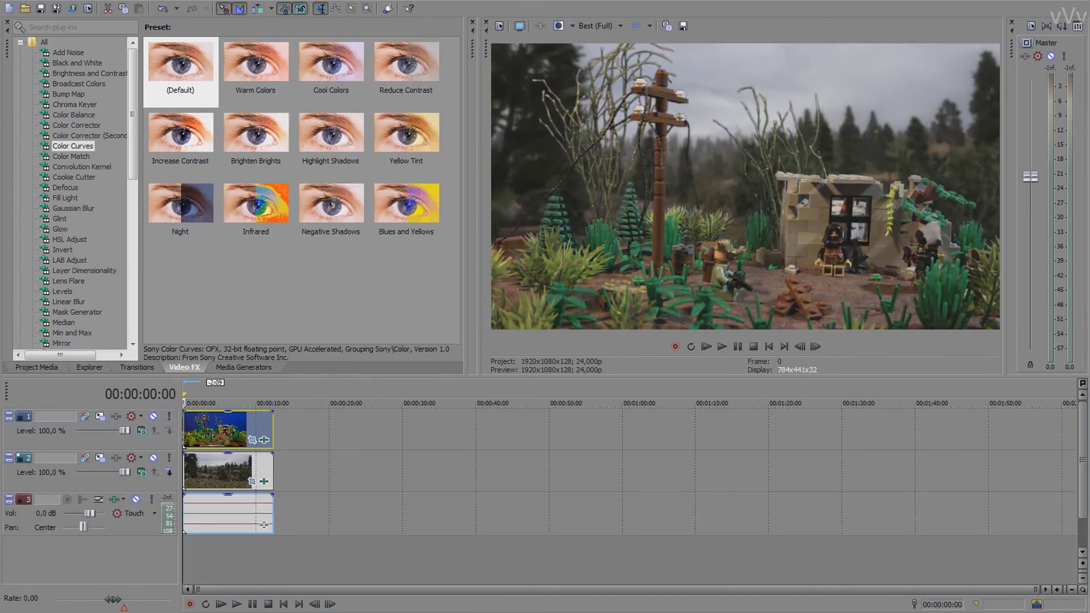
pyautogui.click(21, 2)
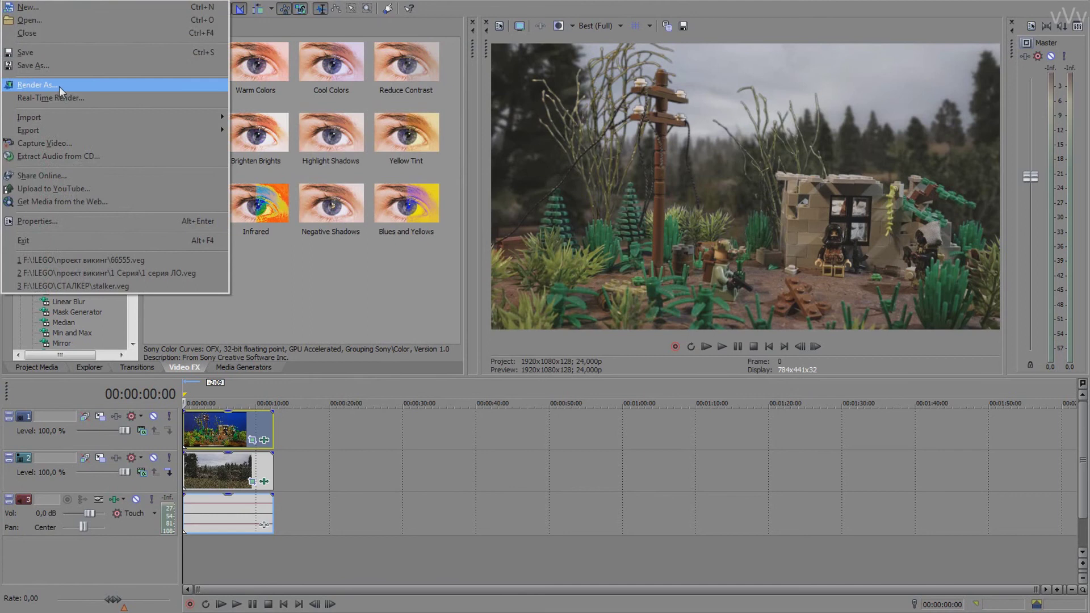
# In Render As, pick the MainConcept AVC/AAC Internet HD 1080p template.
pyautogui.click(59, 86)
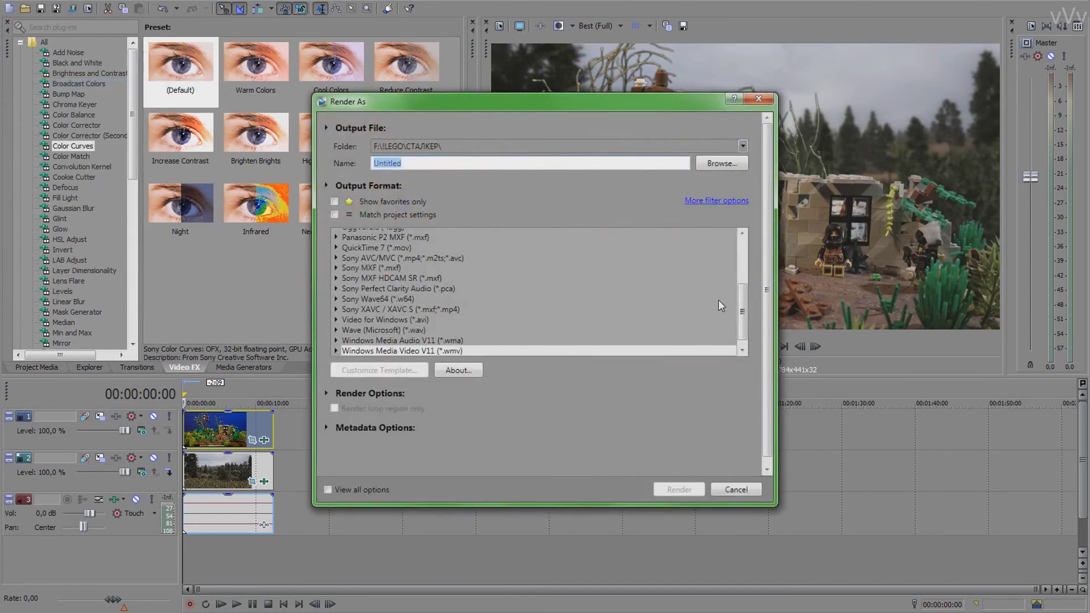
pyautogui.moveTo(743, 304); pyautogui.dragTo(742, 258)
pyautogui.click(334, 202)
pyautogui.click(335, 202)
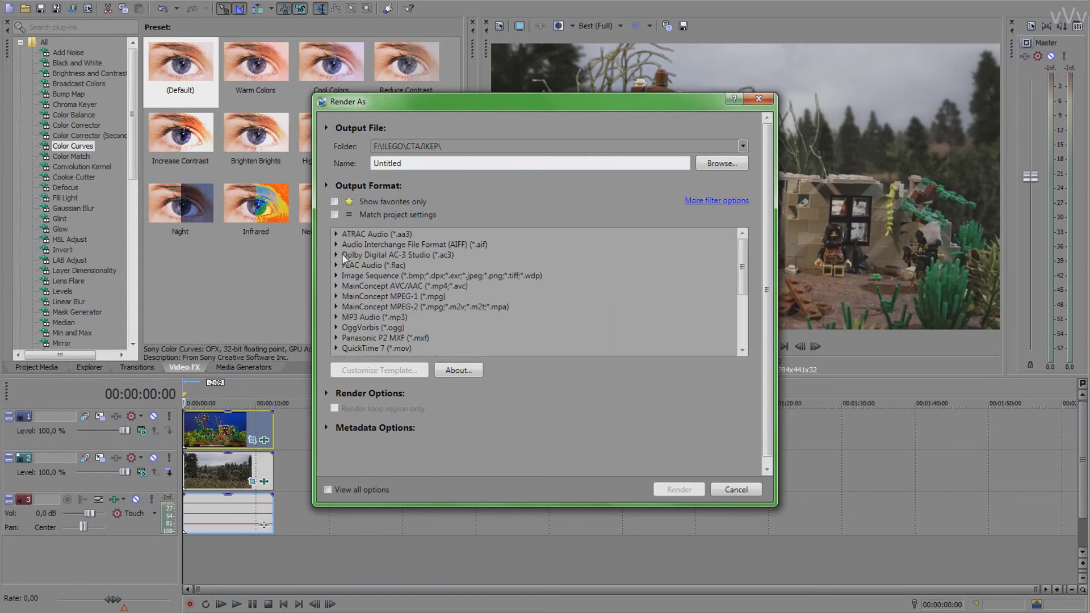
pyautogui.click(336, 286)
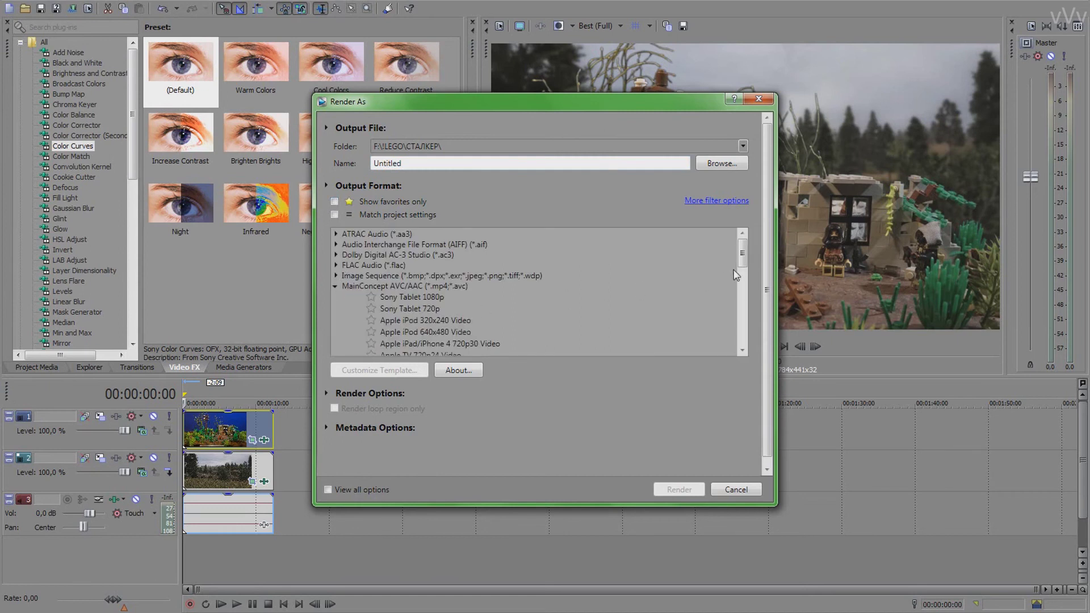
pyautogui.moveTo(741, 254); pyautogui.dragTo(740, 274)
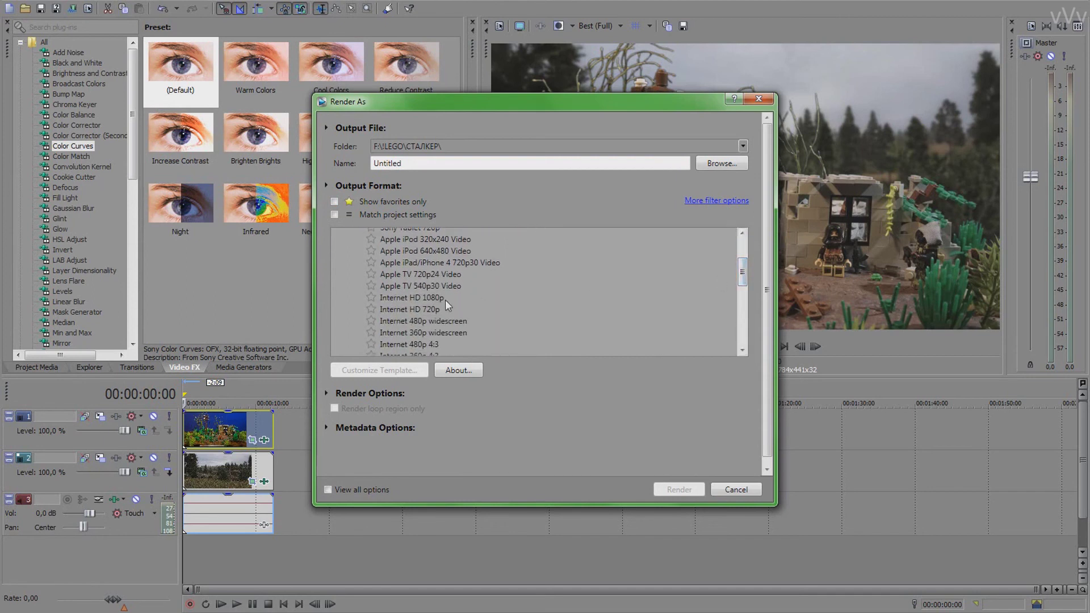
pyautogui.click(434, 298)
# Customize the template to 24,000 (Film) frame rate and render to Untitled.mp4.
pyautogui.click(395, 368)
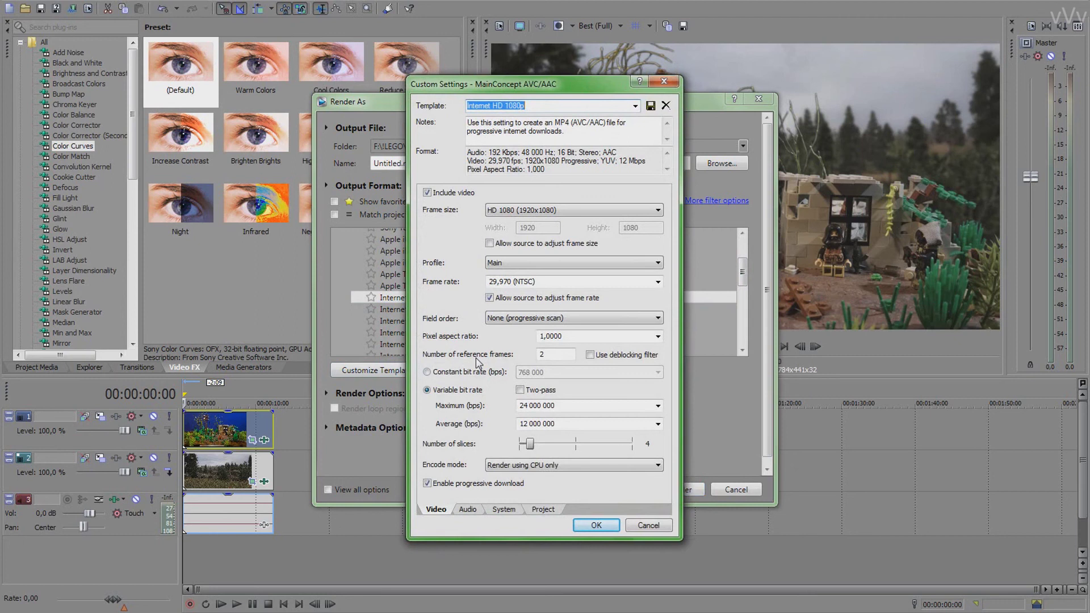
pyautogui.click(657, 282)
pyautogui.click(559, 336)
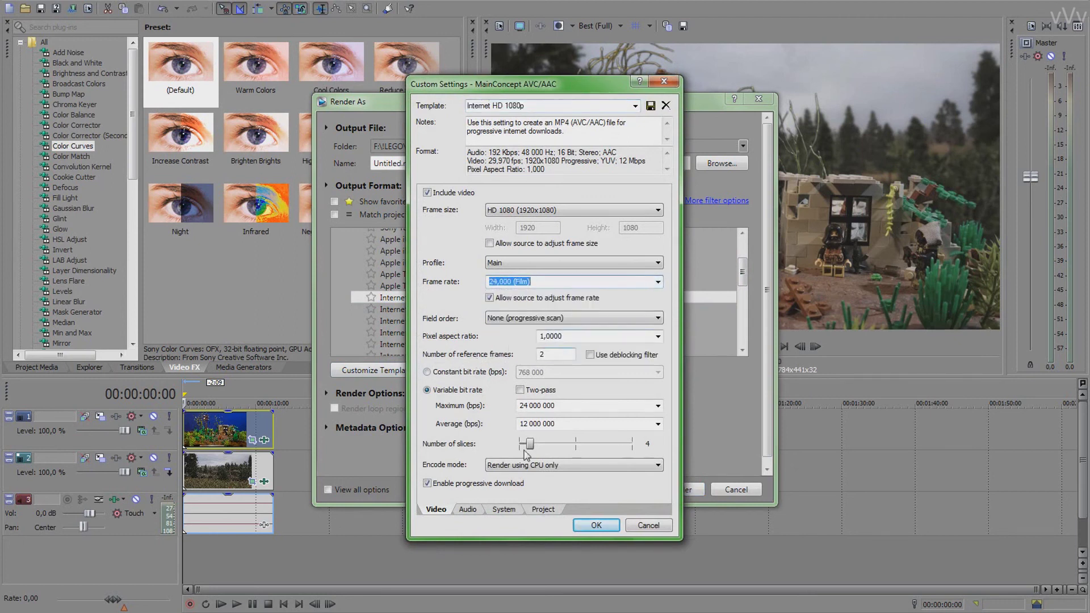
pyautogui.click(592, 526)
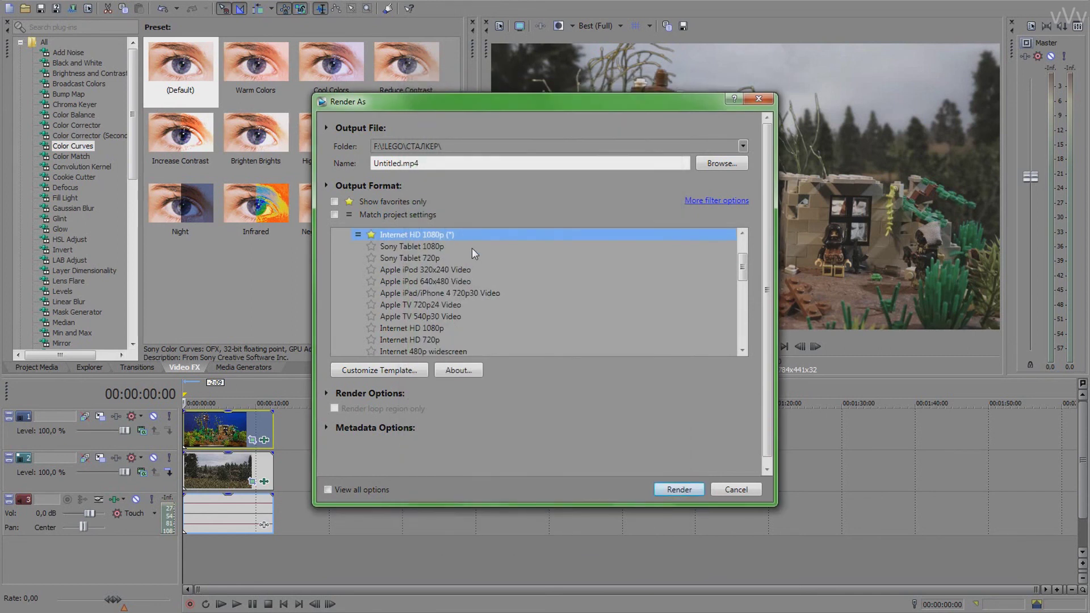
pyautogui.click(680, 491)
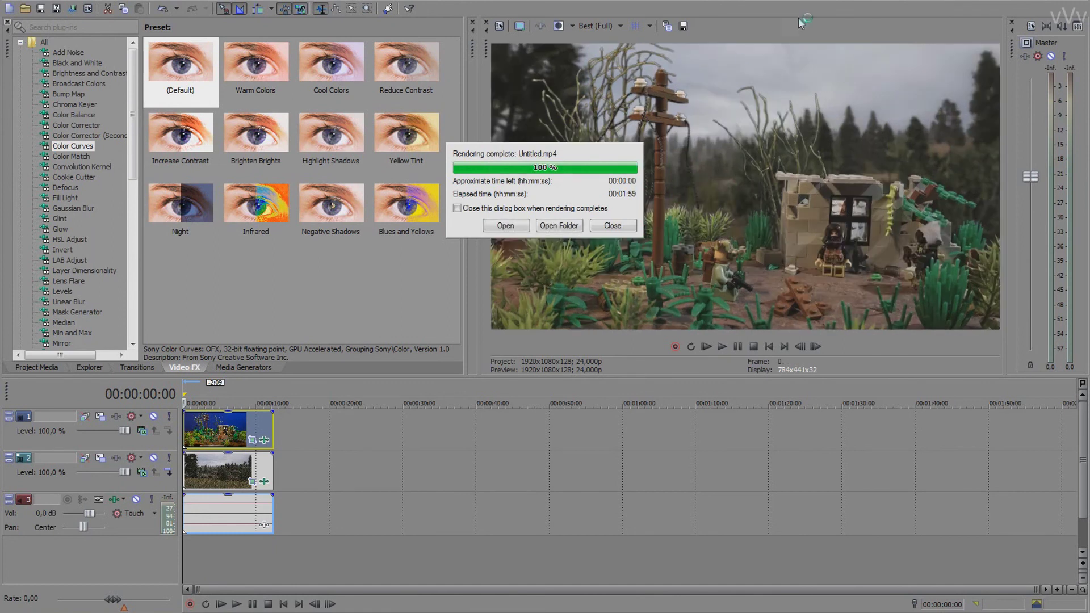
# Dismiss the Rendering complete notice once Untitled.mp4 reaches 100%.
pyautogui.press('Escape')
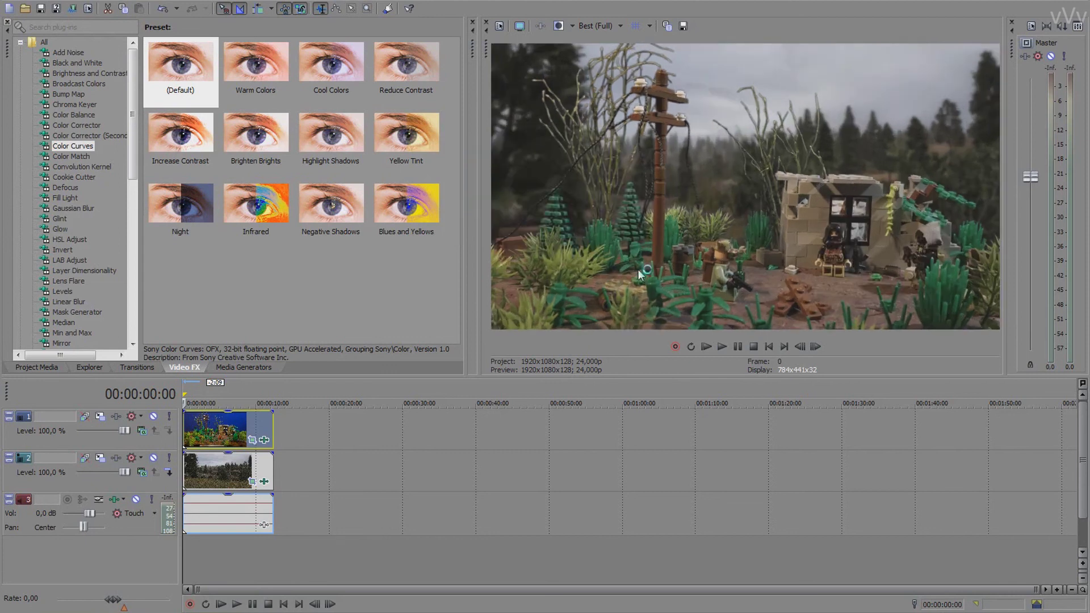